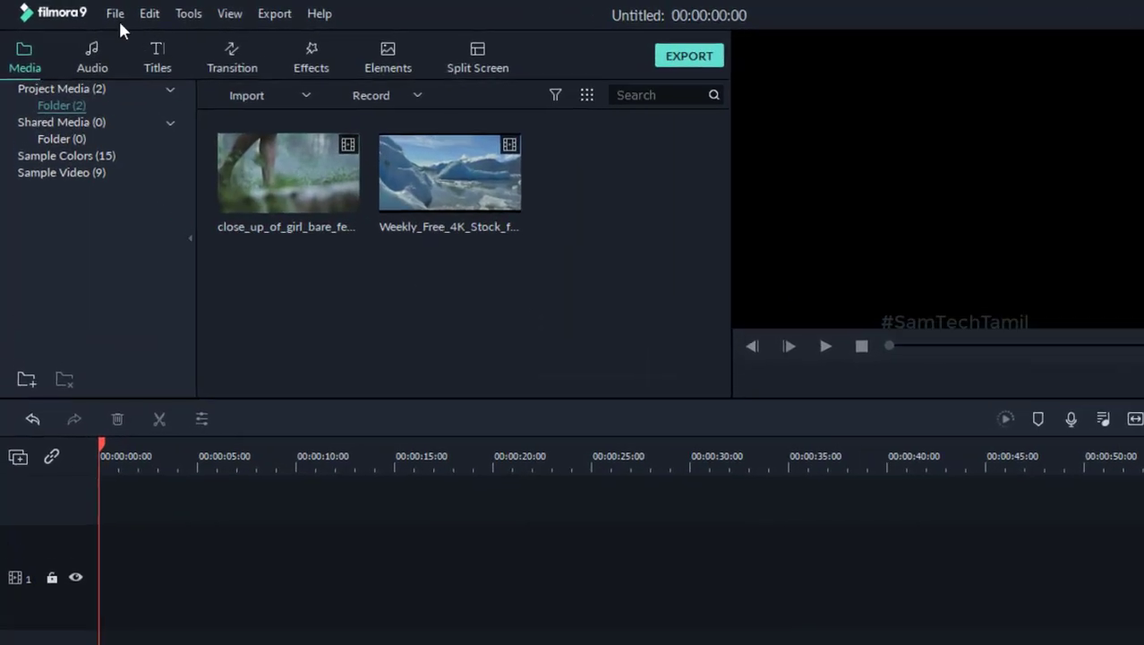
# Set the project resolution to 1280 x 720 (HD) and the frame rate to 30 fps
pyautogui.click(120, 15)
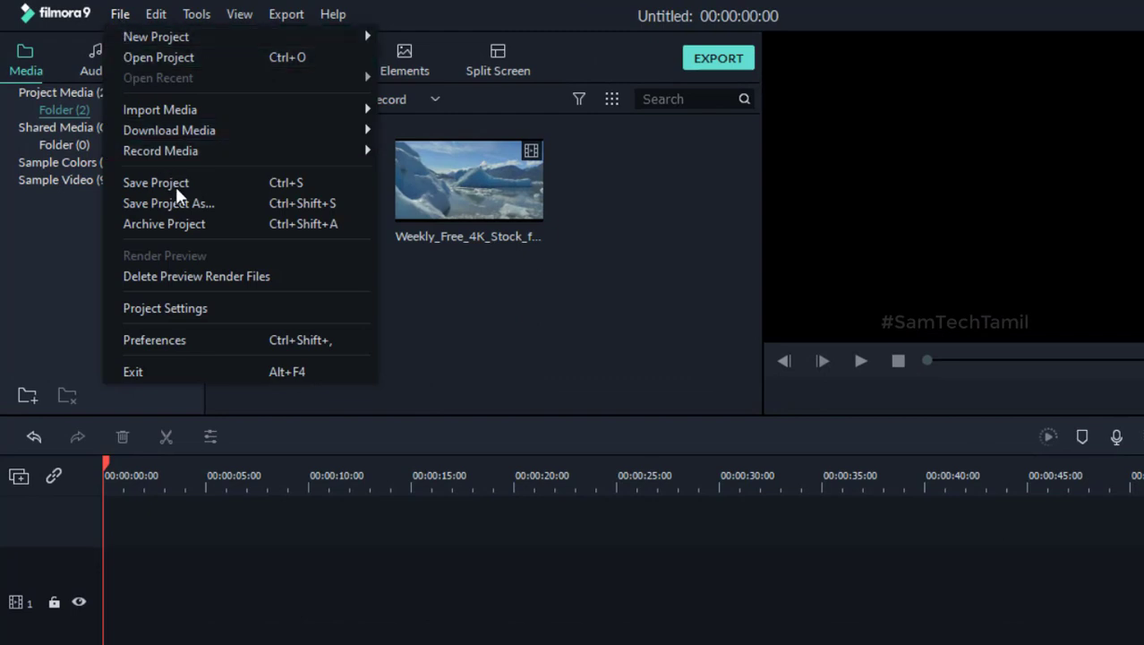
pyautogui.click(234, 309)
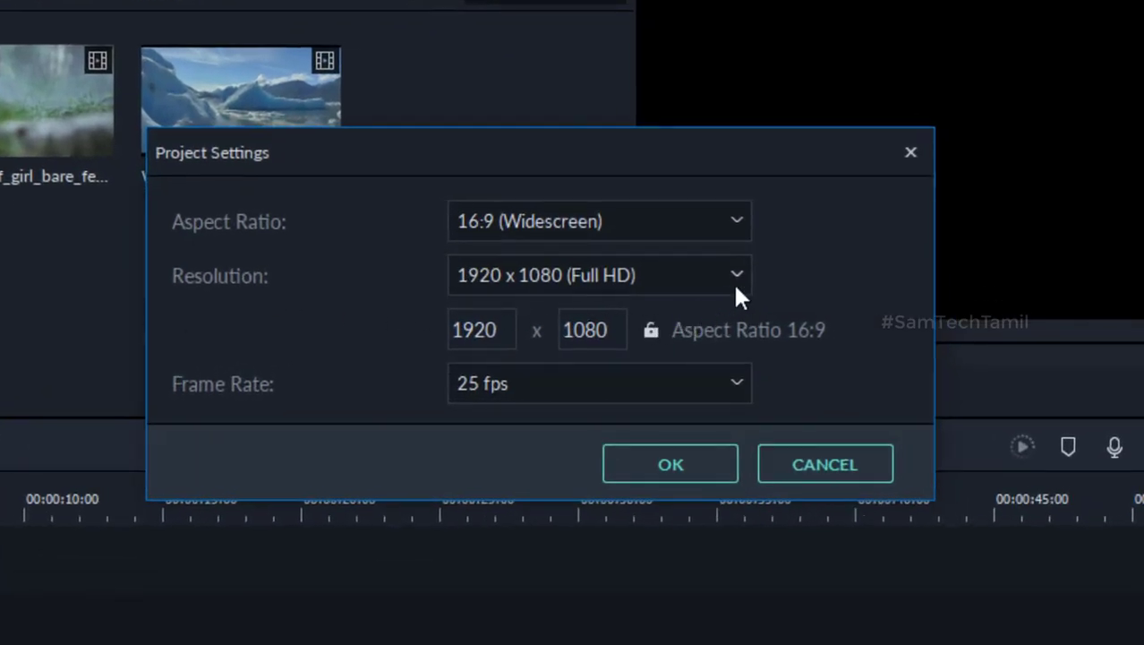
pyautogui.click(736, 284)
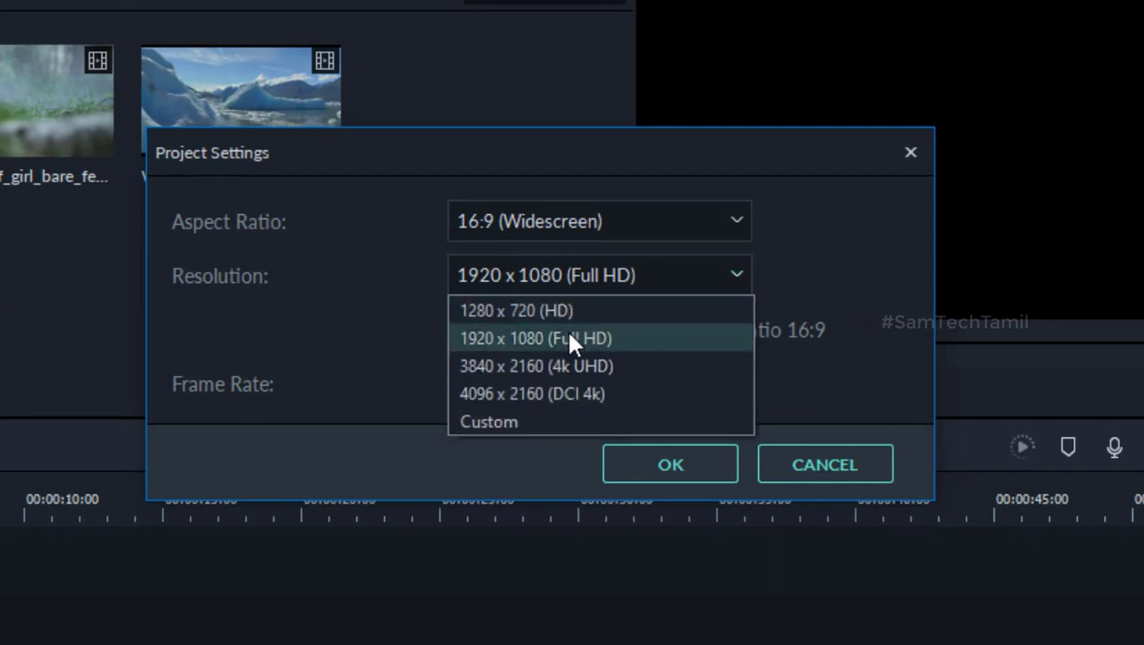
pyautogui.click(545, 311)
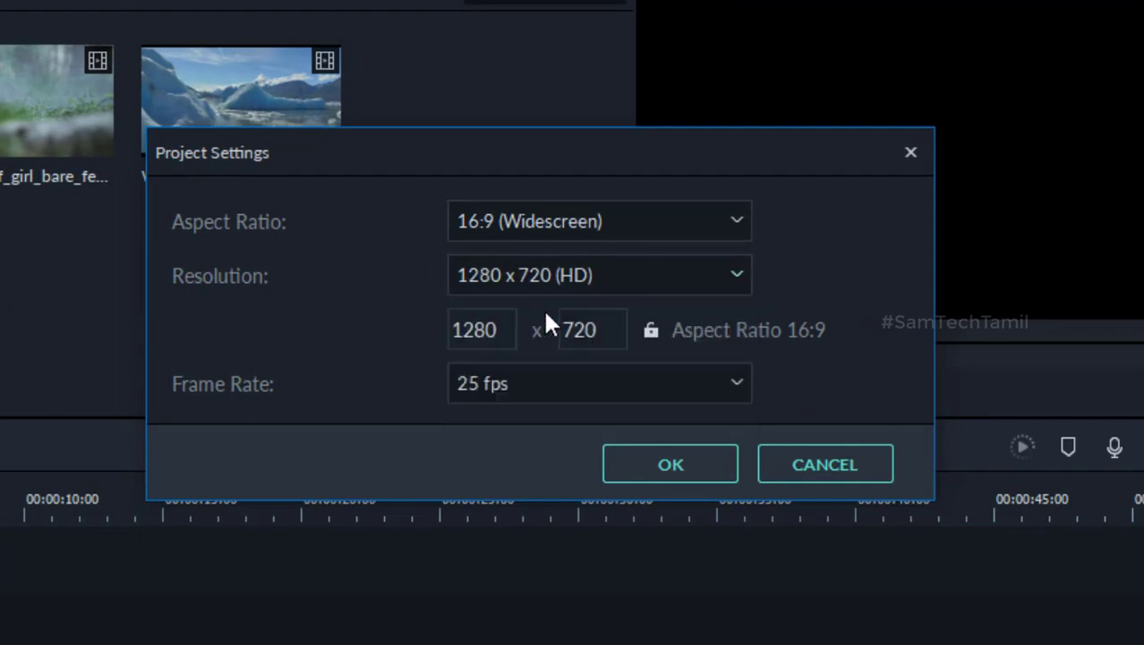
pyautogui.click(670, 387)
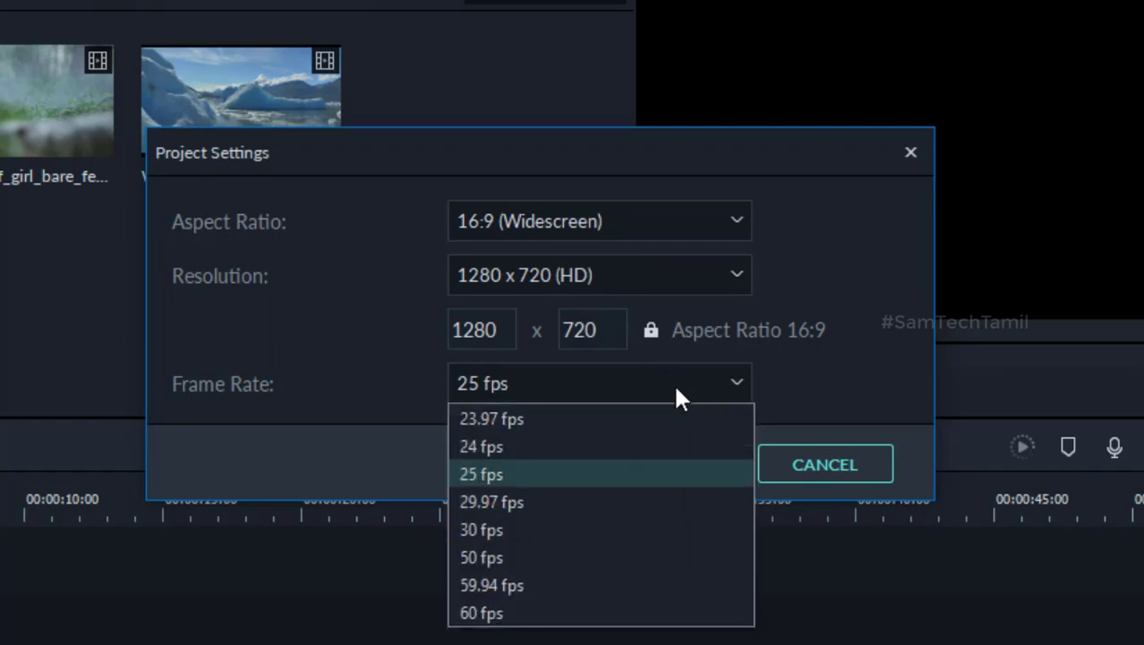
pyautogui.click(486, 529)
pyautogui.click(639, 466)
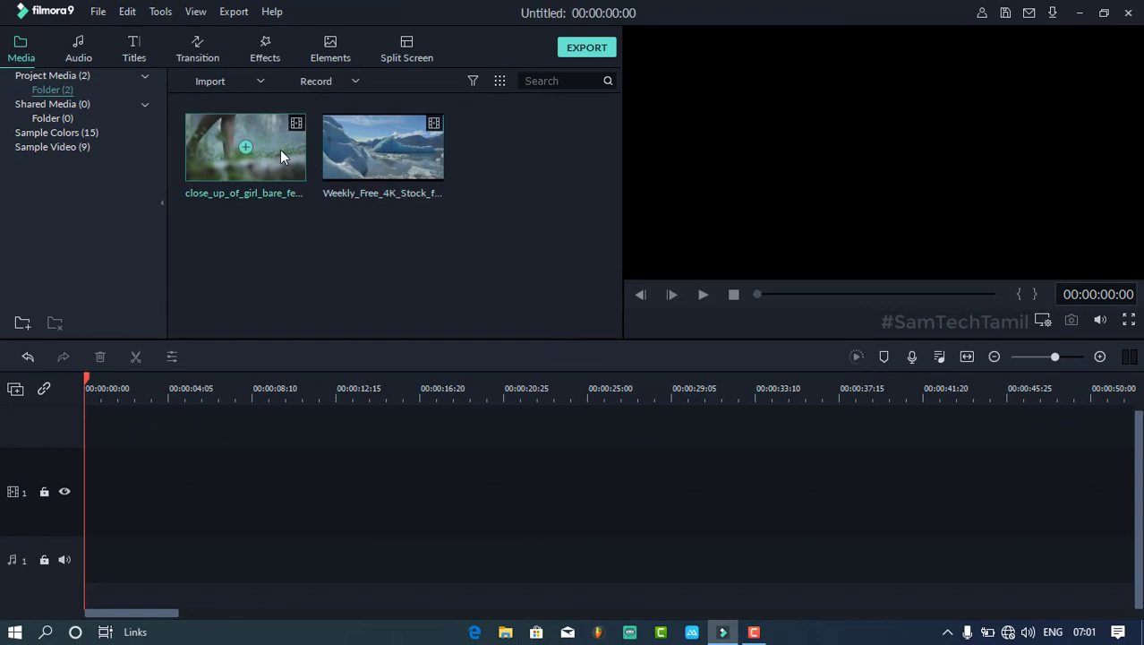
# Place the close_up_of_girl_bare_feet clip at the start of video track 1, dismiss the project-setting match prompt, and preview the clip
pyautogui.moveTo(281, 149); pyautogui.dragTo(99, 503)
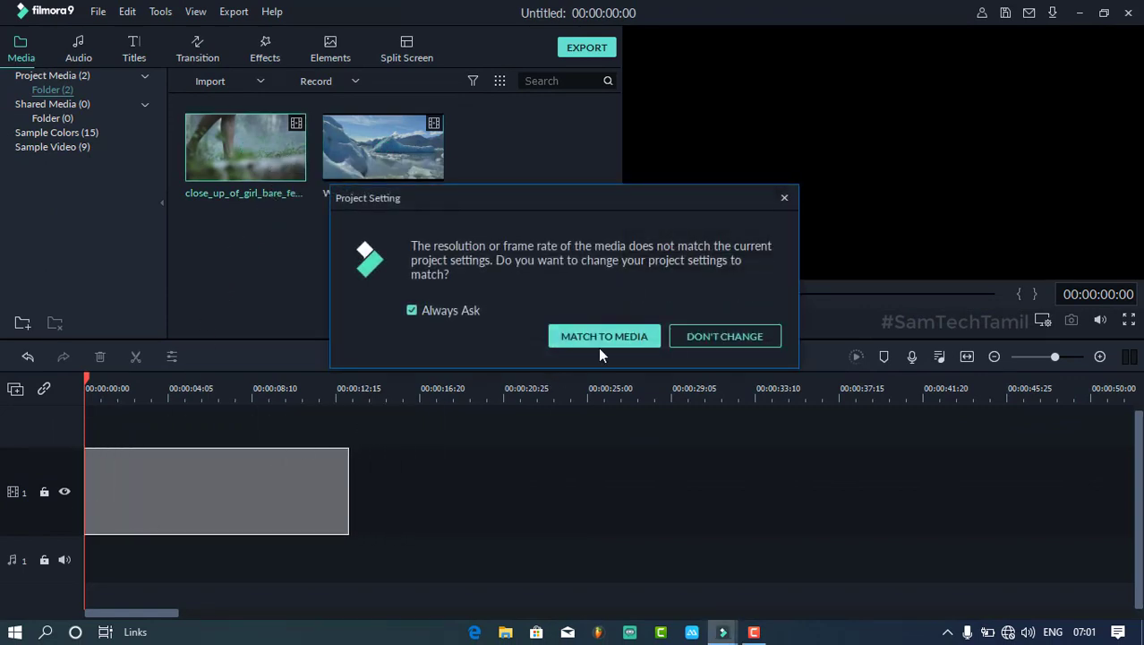
pyautogui.click(784, 199)
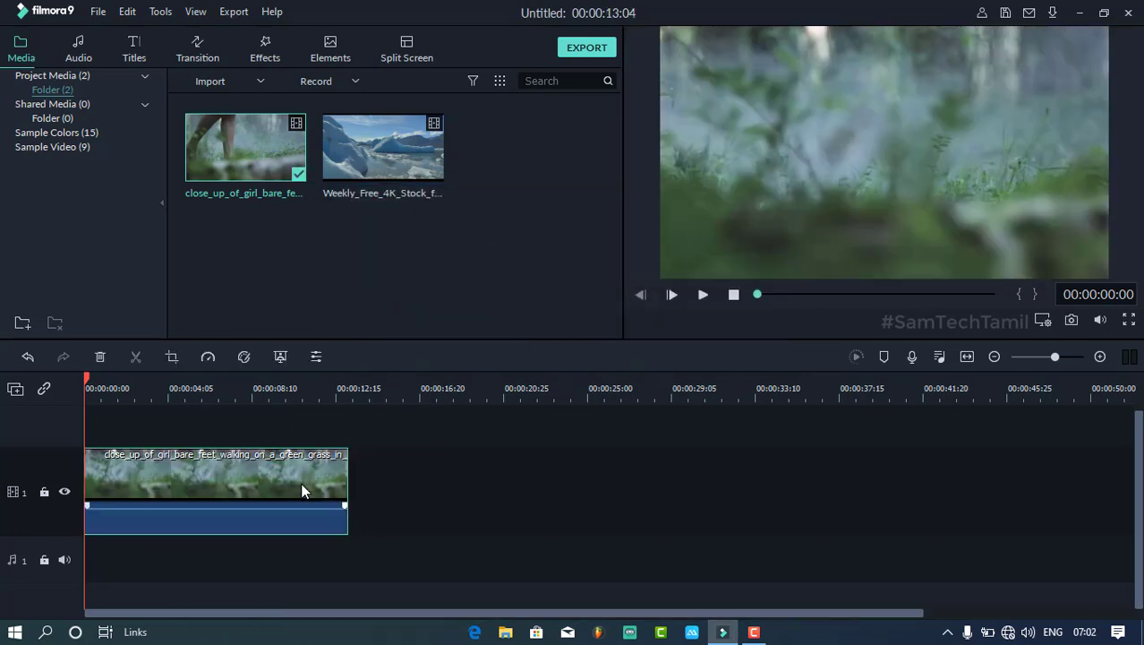
pyautogui.click(124, 388)
pyautogui.click(103, 395)
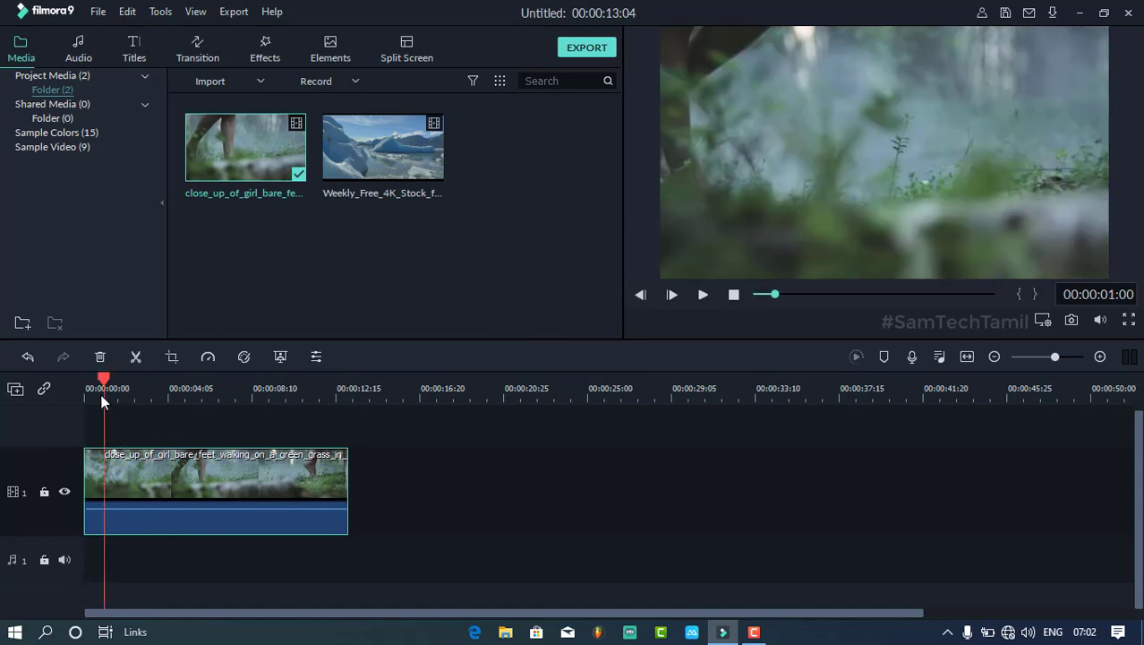
pyautogui.click(705, 294)
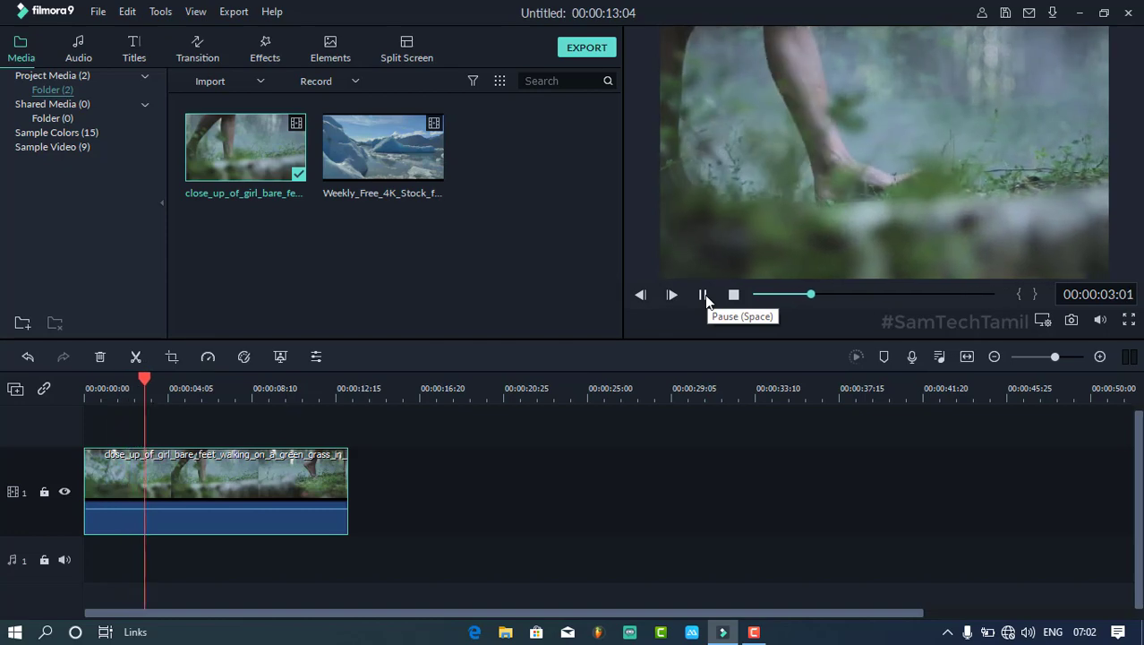
pyautogui.click(705, 294)
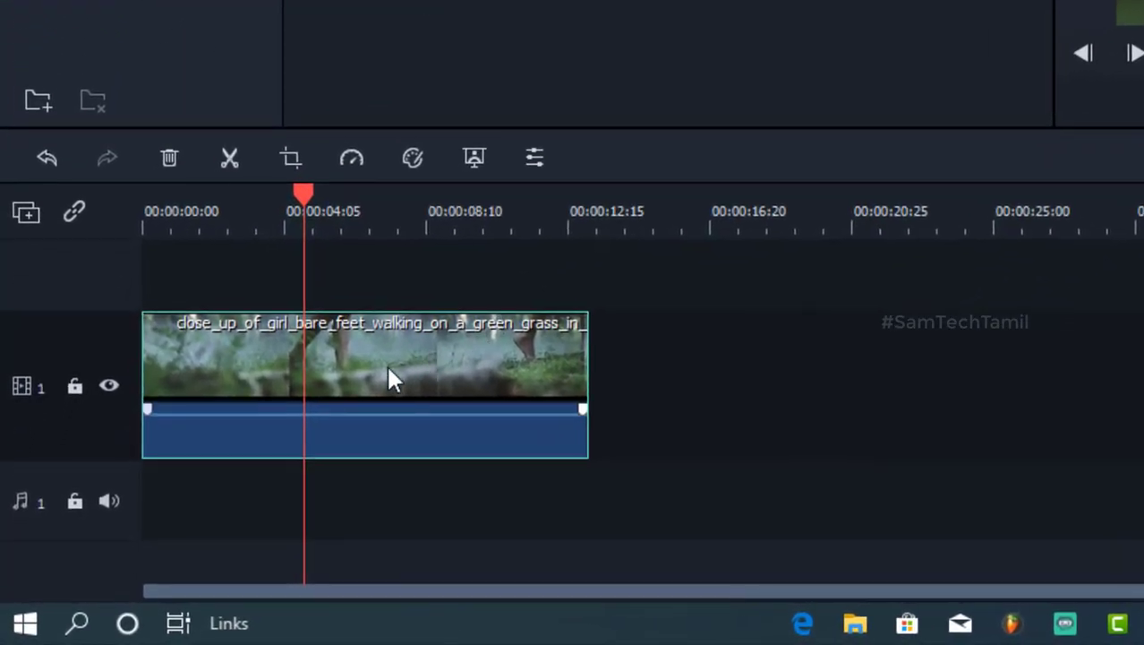
# Open Color Correction for the clip on the timeline and move its preview to the walking foot at about 2 seconds
pyautogui.rightClick(388, 368)
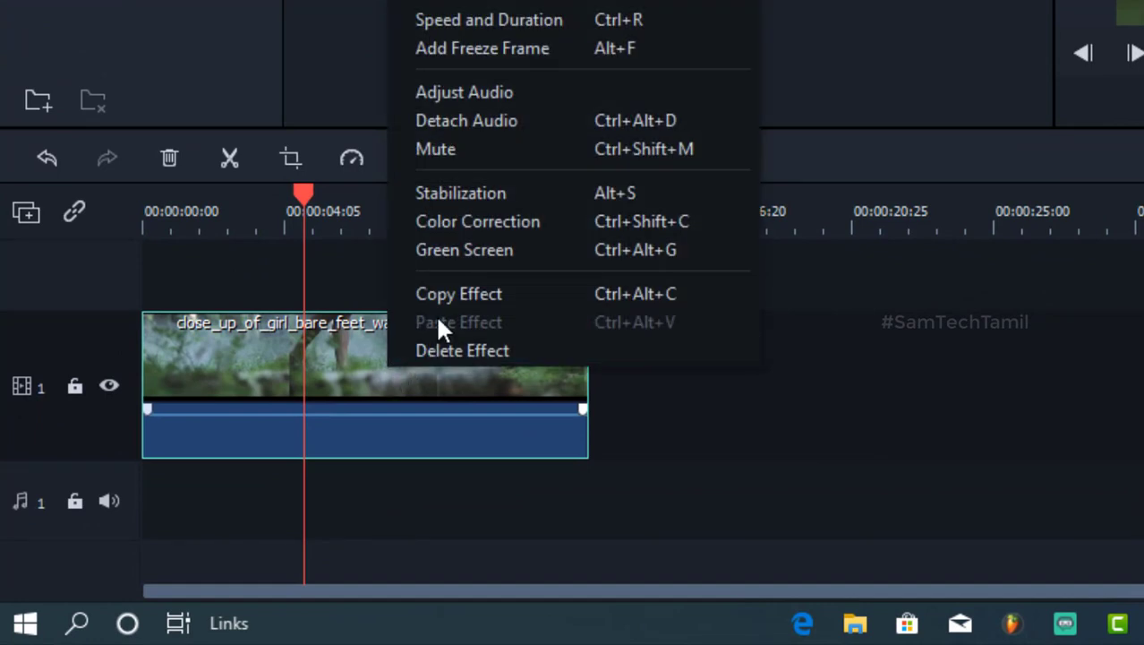
pyautogui.click(506, 226)
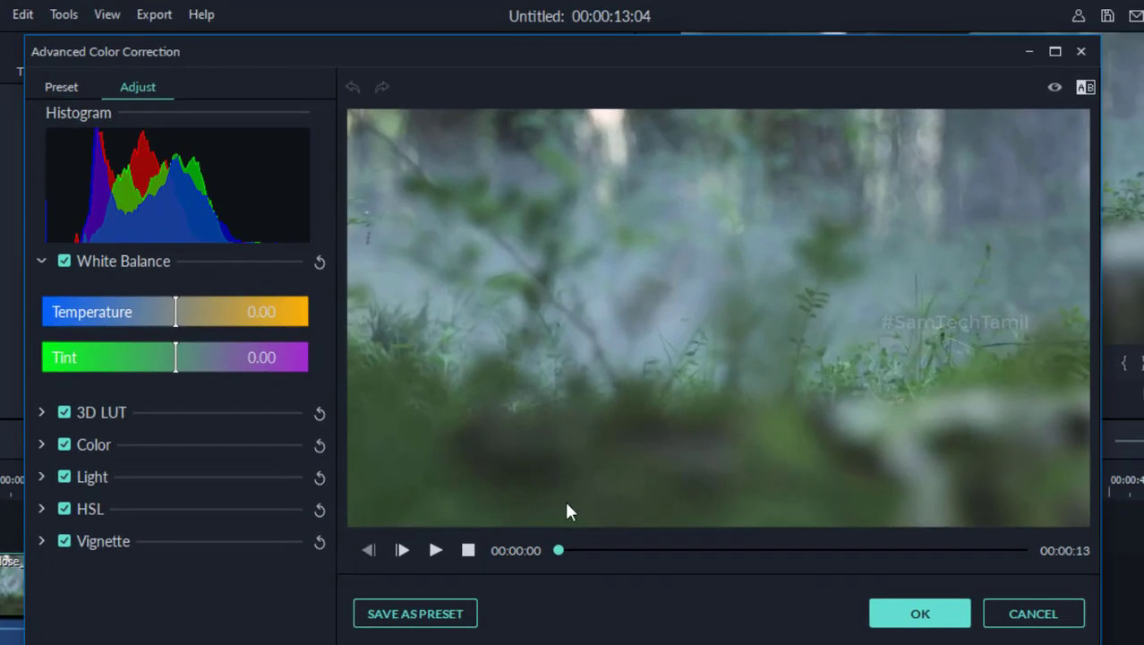
pyautogui.moveTo(620, 542); pyautogui.dragTo(662, 548)
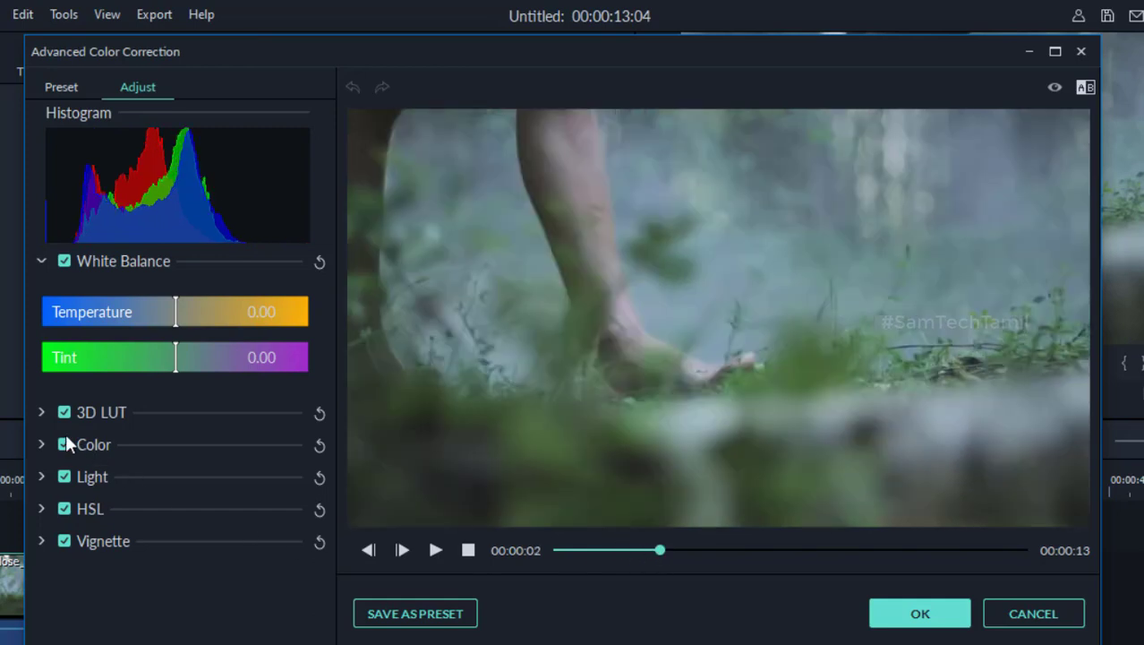
# Set the clip's color adjustments to Exposure 13, Brightness 7, Contrast 20, Vibrance 52 and Saturation 11
pyautogui.click(42, 445)
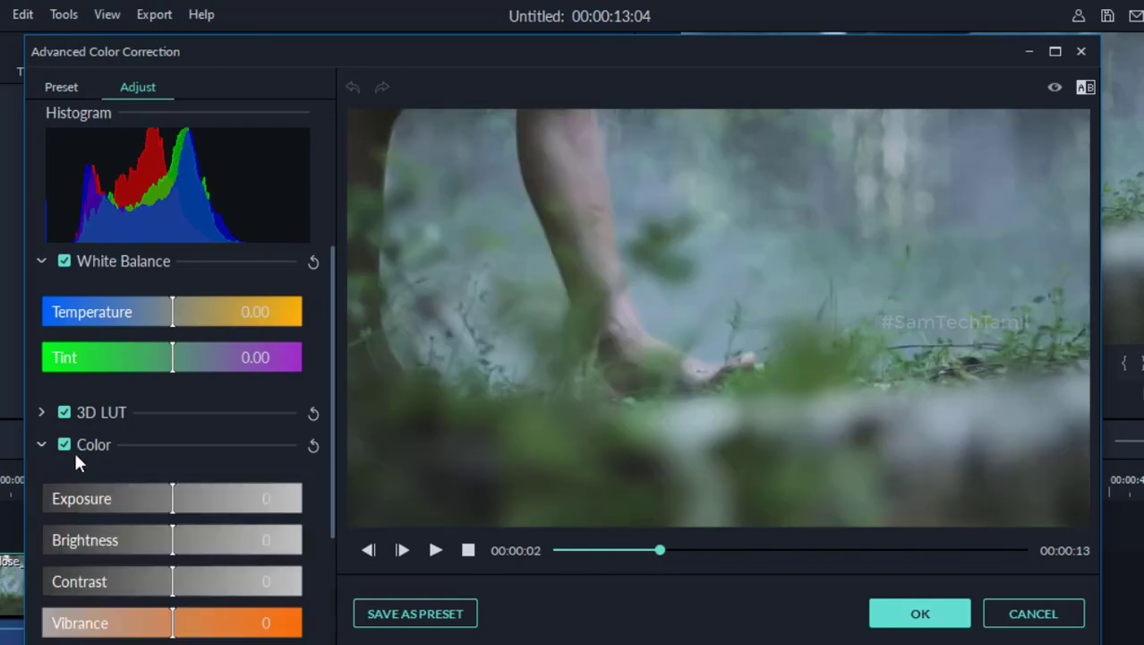
pyautogui.moveTo(170, 496); pyautogui.dragTo(189, 496)
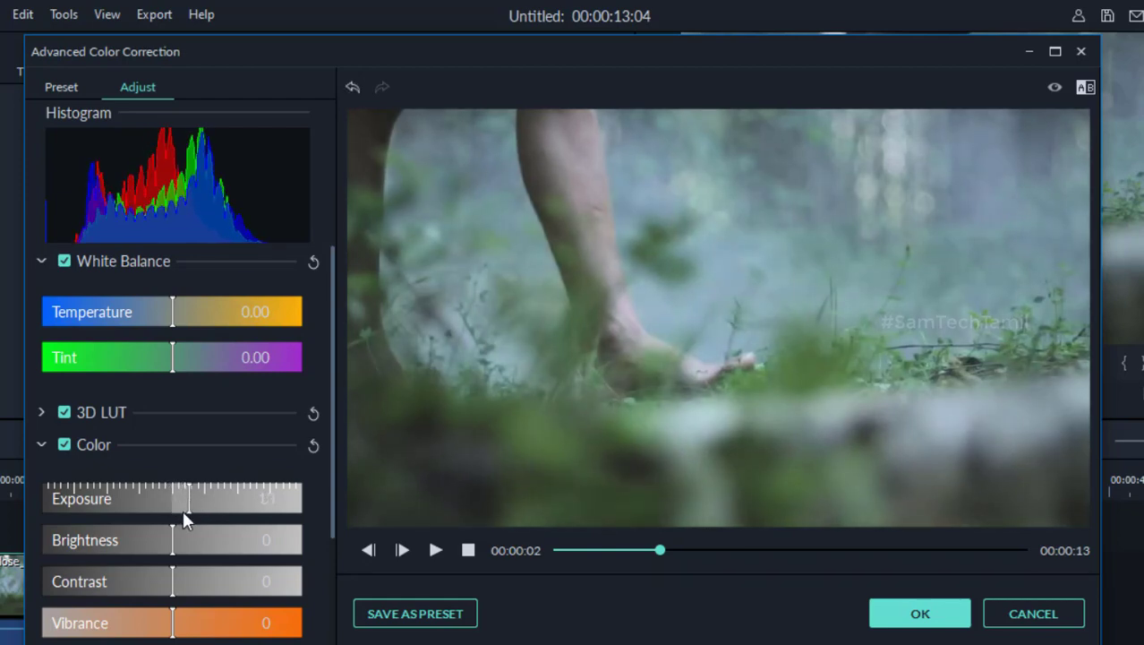
pyautogui.moveTo(171, 539); pyautogui.dragTo(199, 582)
pyautogui.moveTo(329, 499); pyautogui.dragTo(314, 605)
pyautogui.moveTo(191, 497); pyautogui.dragTo(275, 465)
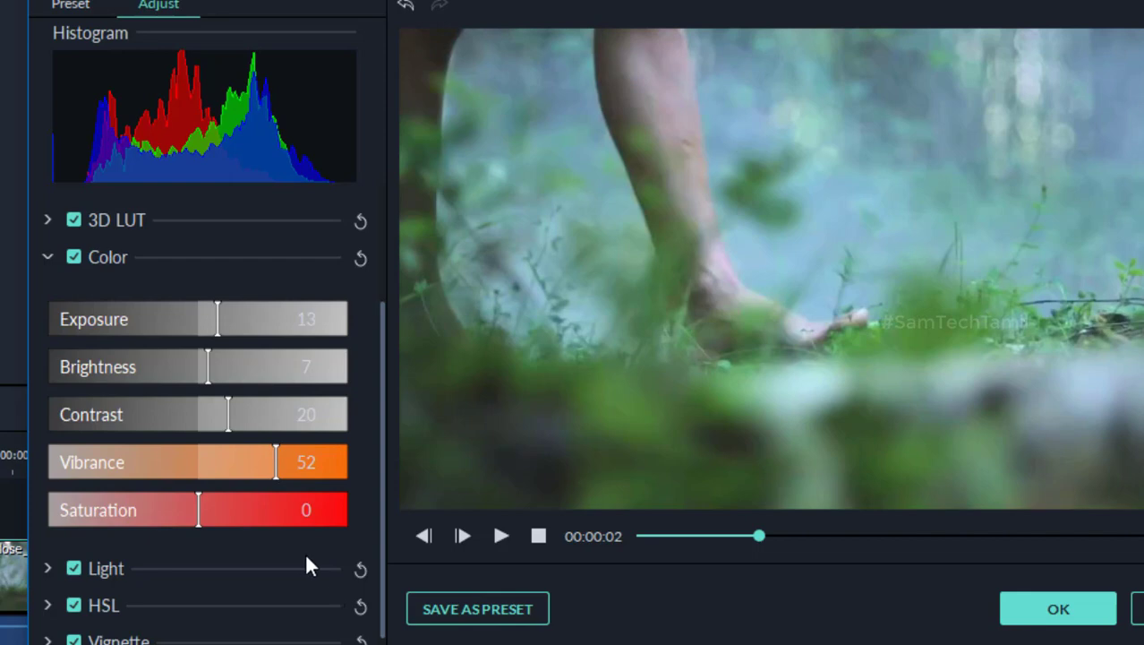
pyautogui.scroll(-1, 381, 505)
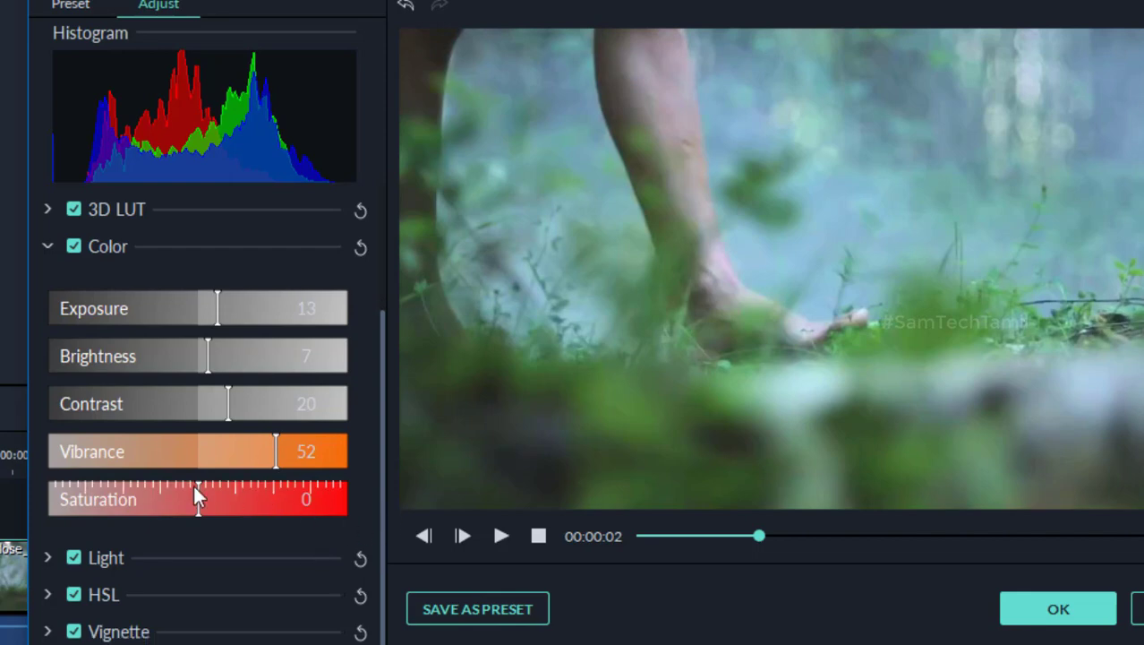
pyautogui.moveTo(197, 499); pyautogui.dragTo(214, 499)
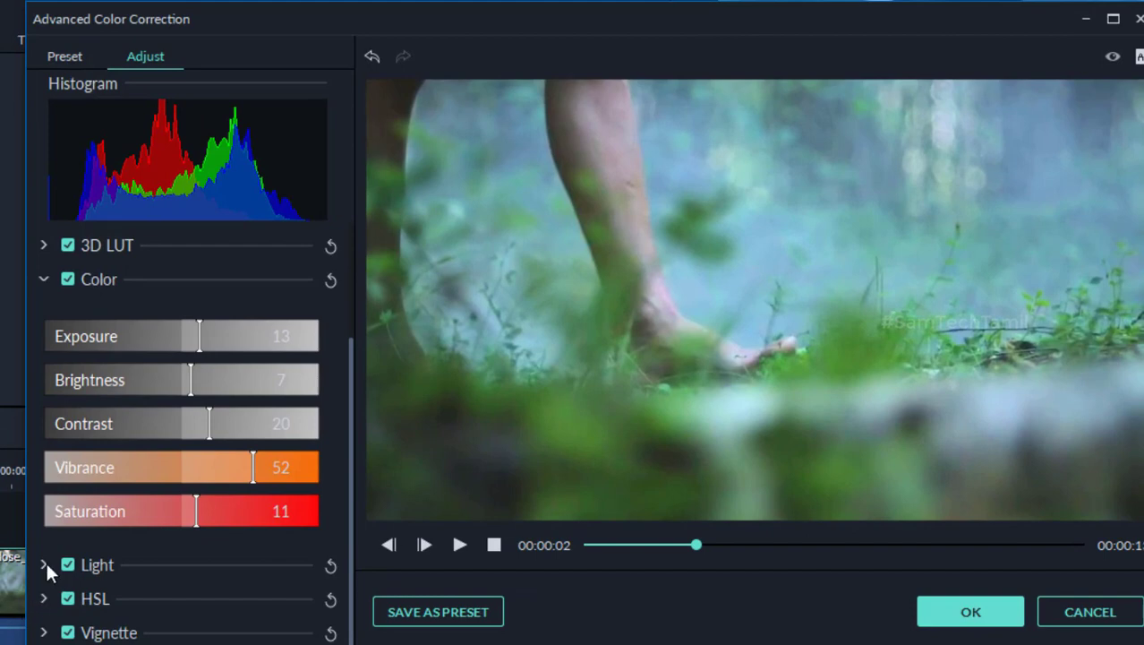
# Set the clip's light adjustments to Highlights -26, Shadows -16, Whites 10 and Blacks -8
pyautogui.click(46, 562)
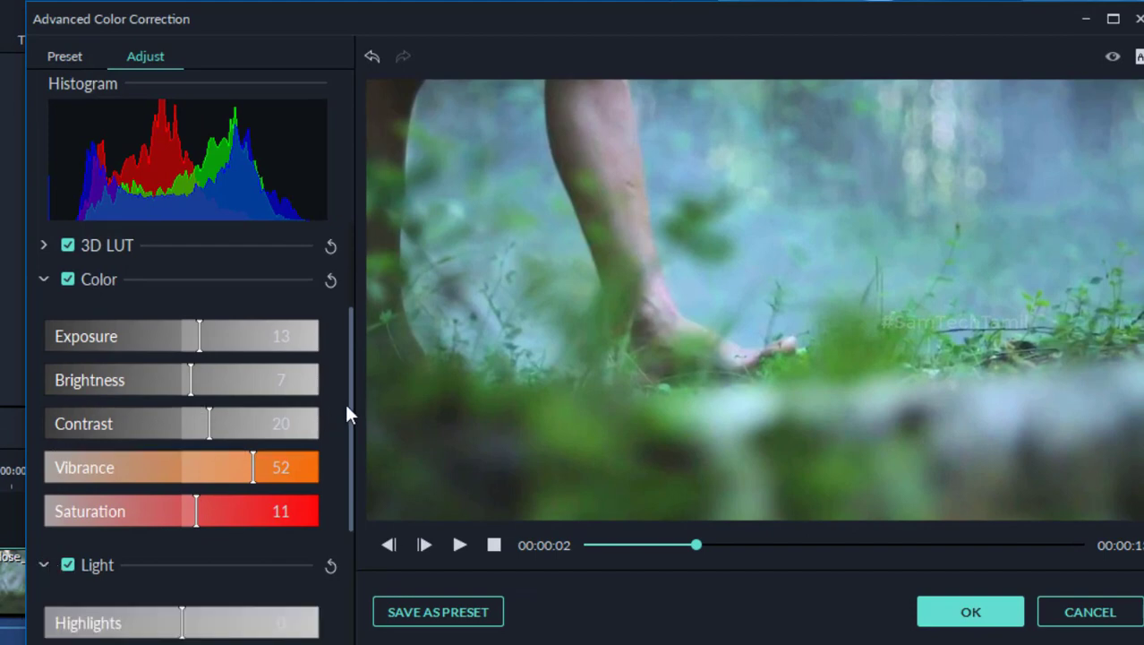
pyautogui.moveTo(352, 486); pyautogui.dragTo(332, 603)
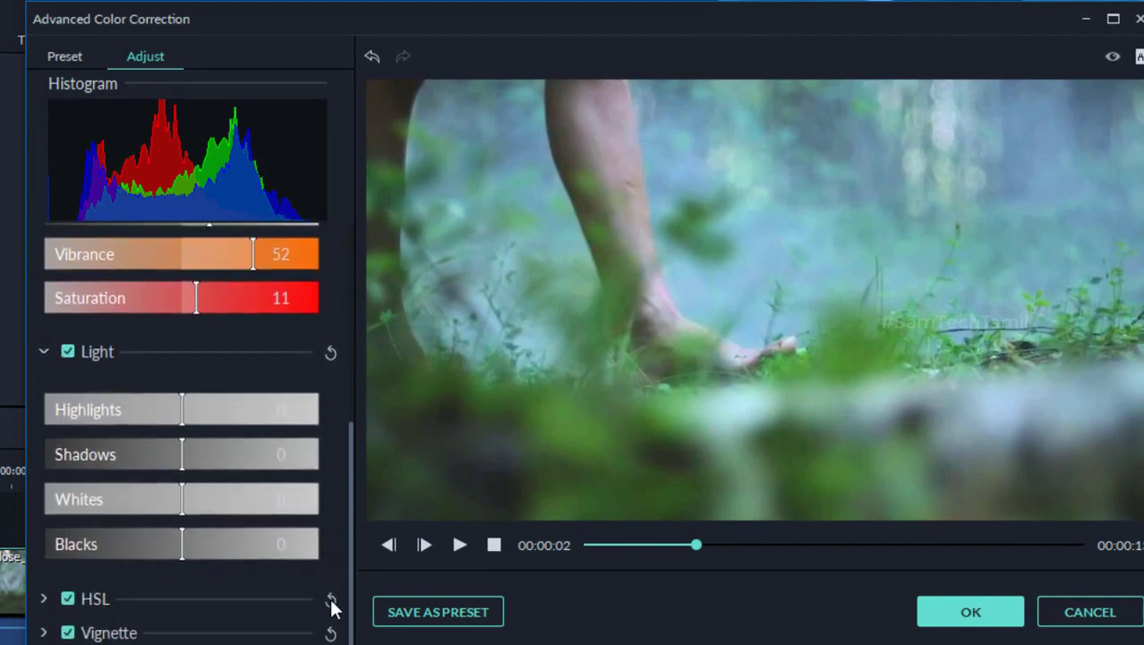
pyautogui.moveTo(158, 412); pyautogui.dragTo(146, 412)
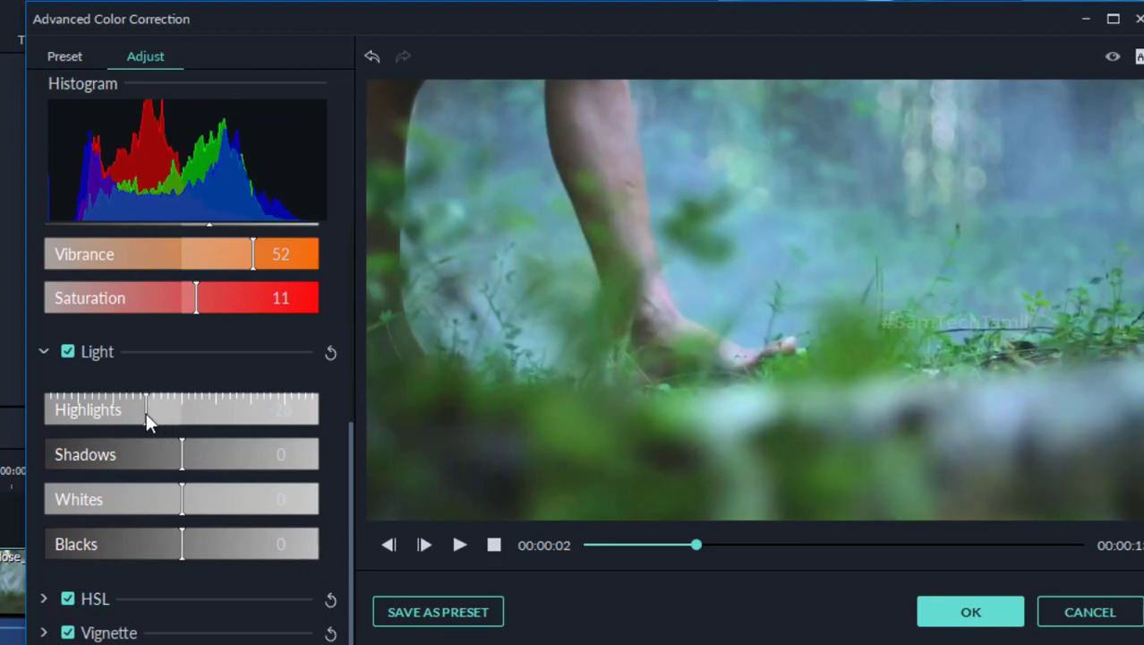
pyautogui.moveTo(181, 454); pyautogui.dragTo(159, 453)
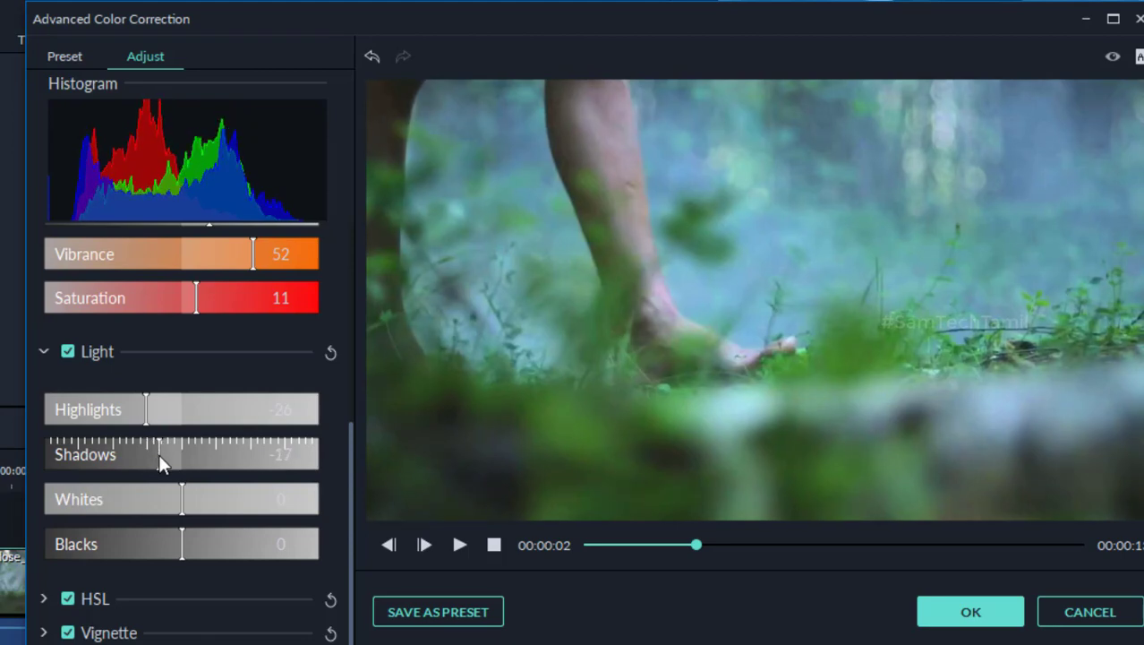
pyautogui.moveTo(196, 501); pyautogui.dragTo(194, 502)
pyautogui.moveTo(176, 548); pyautogui.dragTo(171, 546)
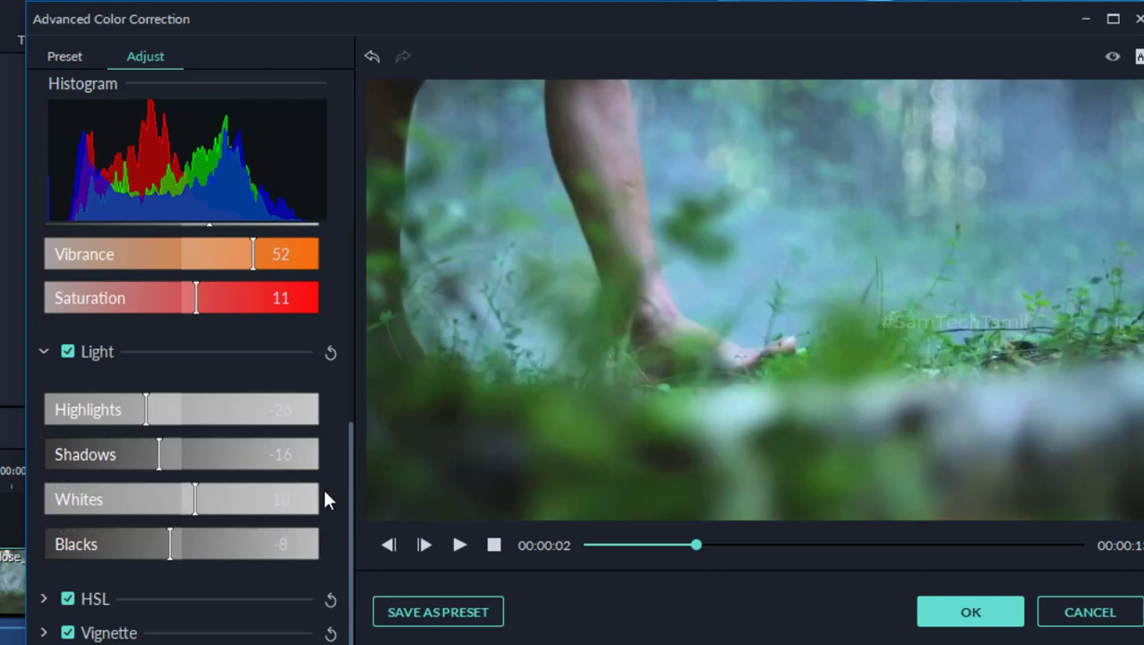
# Shift the green HSL range to Hue -99 and raise its Saturation and Luminance moderately to turn the foliage orange-brown
pyautogui.click(44, 600)
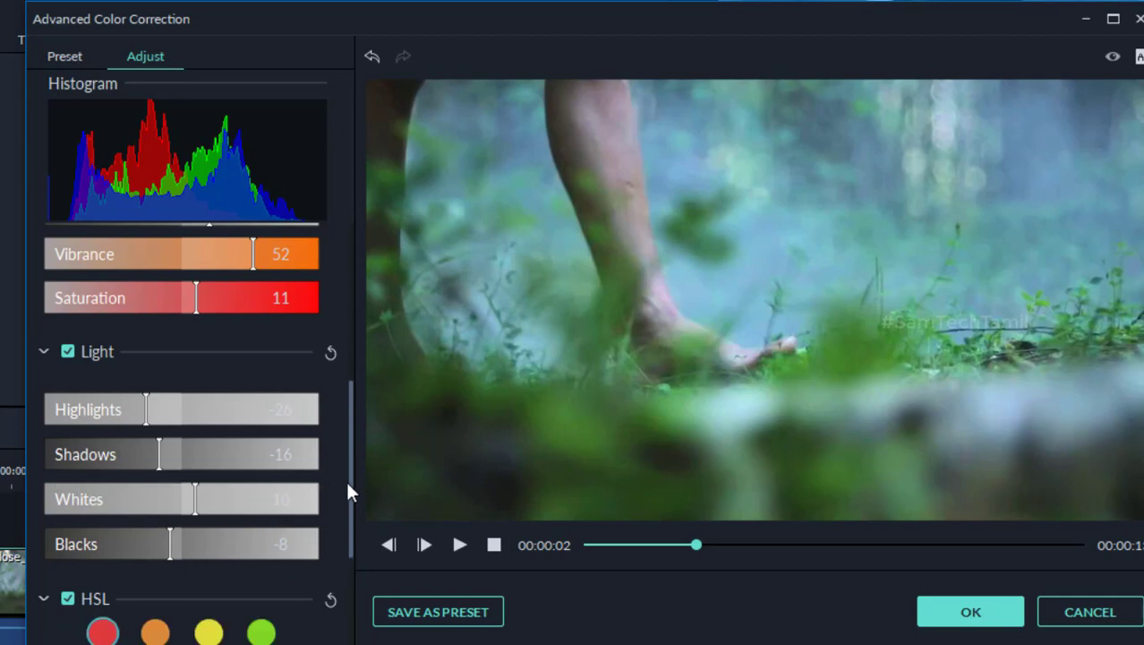
pyautogui.scroll(-3, 345, 472)
pyautogui.scroll(-1, 345, 552)
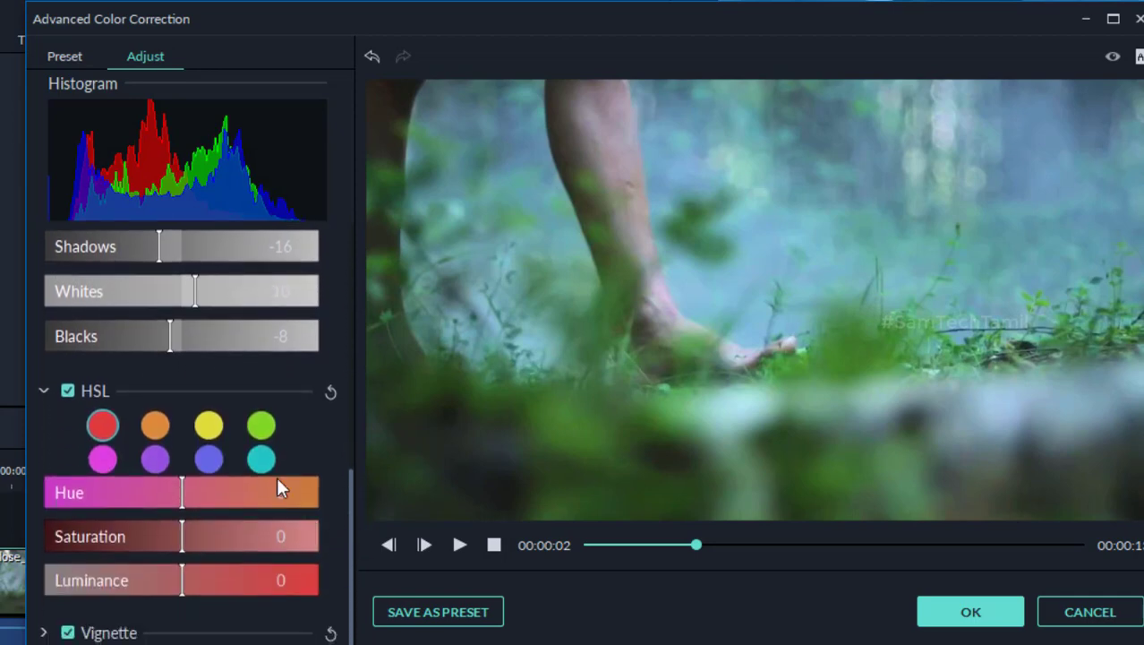
pyautogui.click(260, 426)
pyautogui.moveTo(179, 493); pyautogui.dragTo(44, 497)
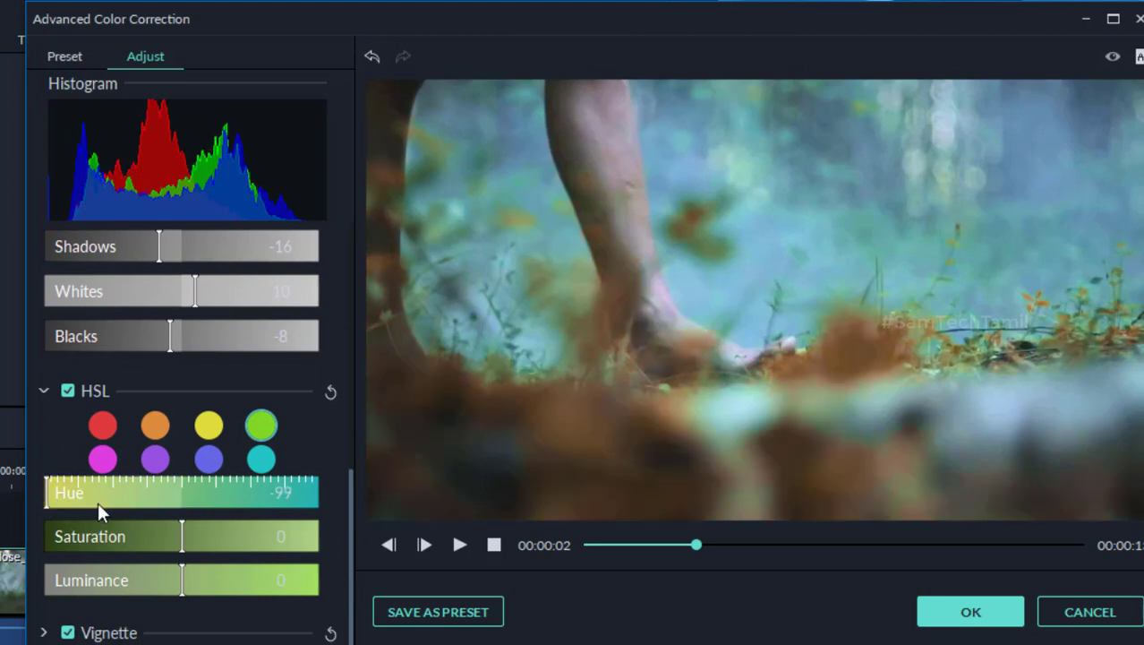
pyautogui.moveTo(180, 547); pyautogui.dragTo(215, 545)
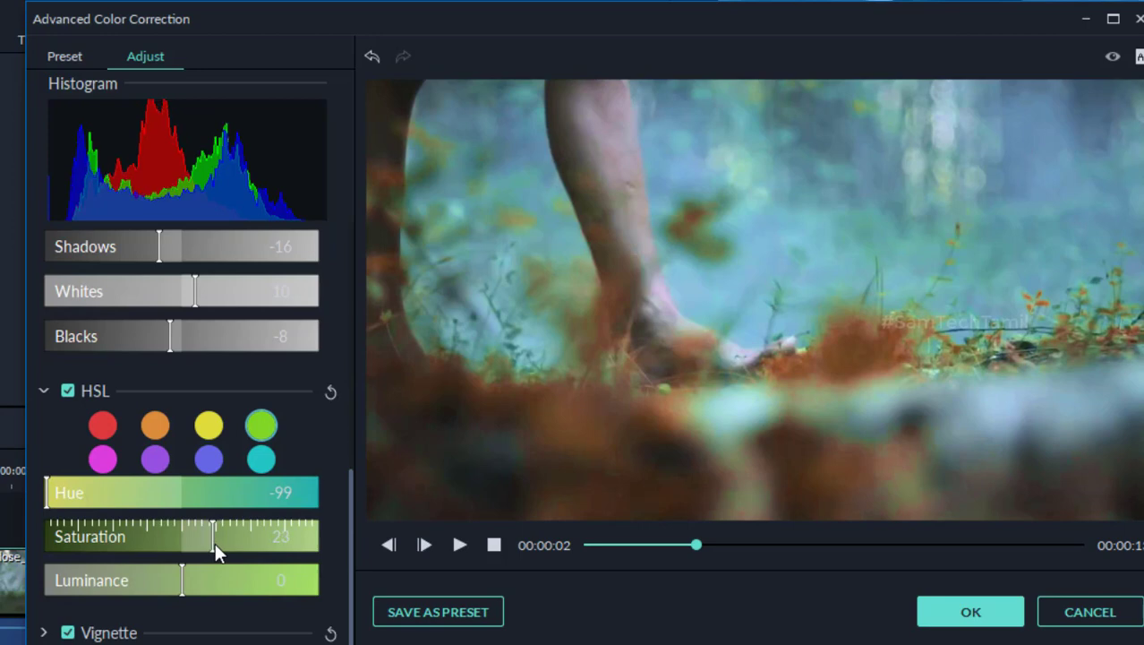
pyautogui.moveTo(196, 580); pyautogui.dragTo(200, 580)
pyautogui.moveTo(210, 540); pyautogui.dragTo(225, 539)
# Set the yellow HSL range to Hue -100 and Saturation 18, and raise its Luminance slightly
pyautogui.click(209, 427)
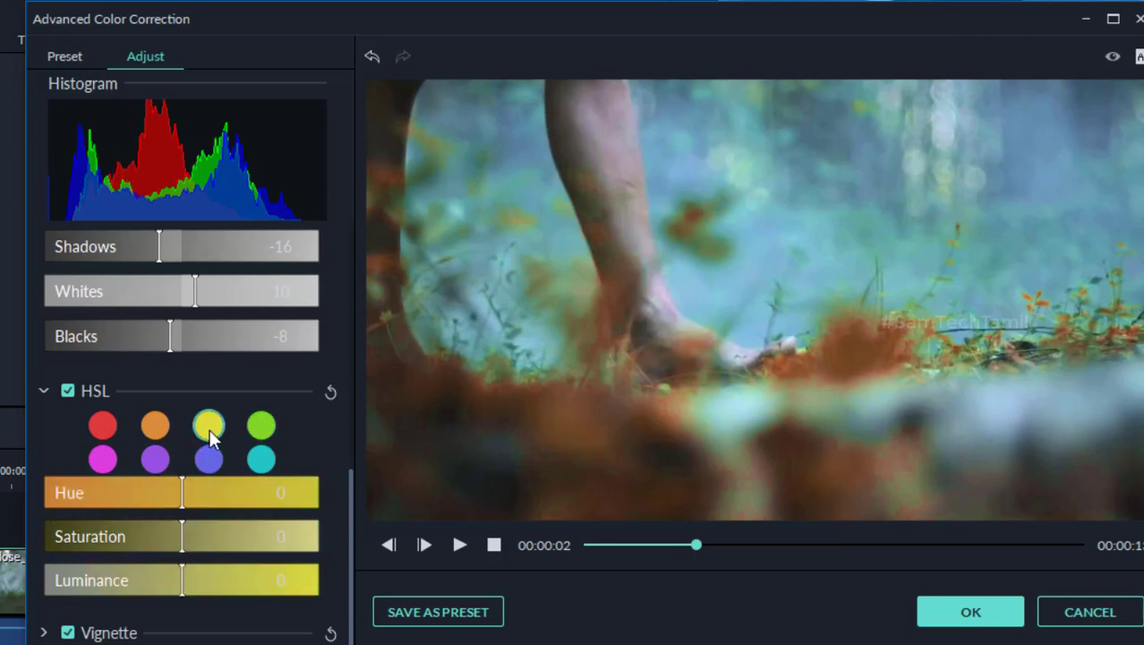
pyautogui.moveTo(174, 491); pyautogui.dragTo(33, 491)
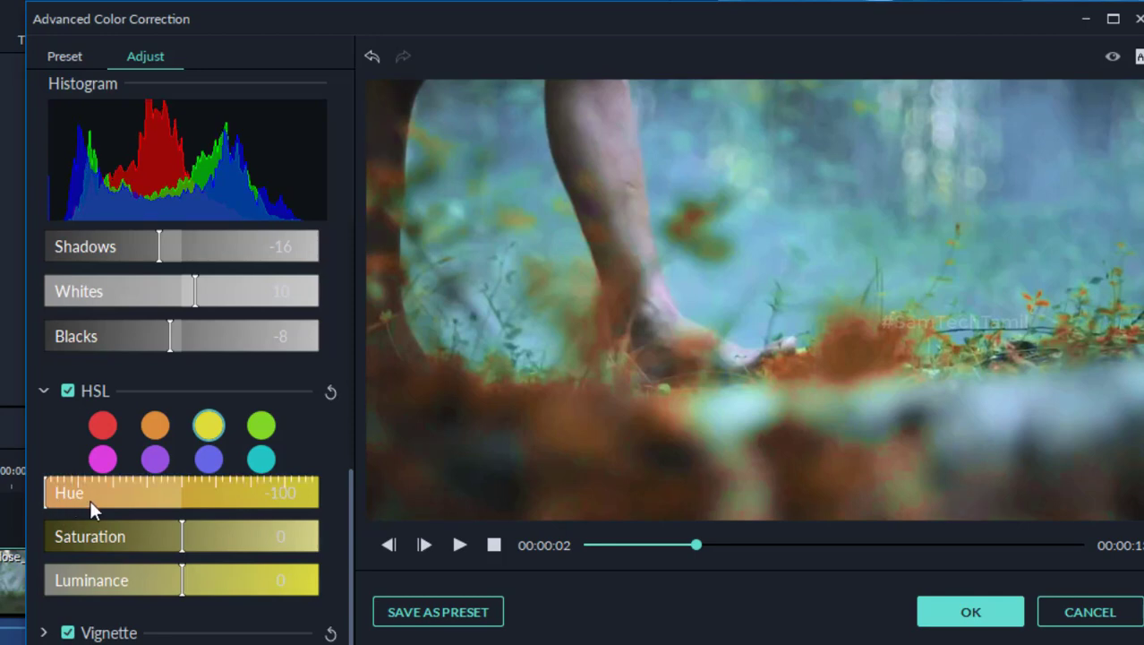
pyautogui.moveTo(183, 536); pyautogui.dragTo(202, 540)
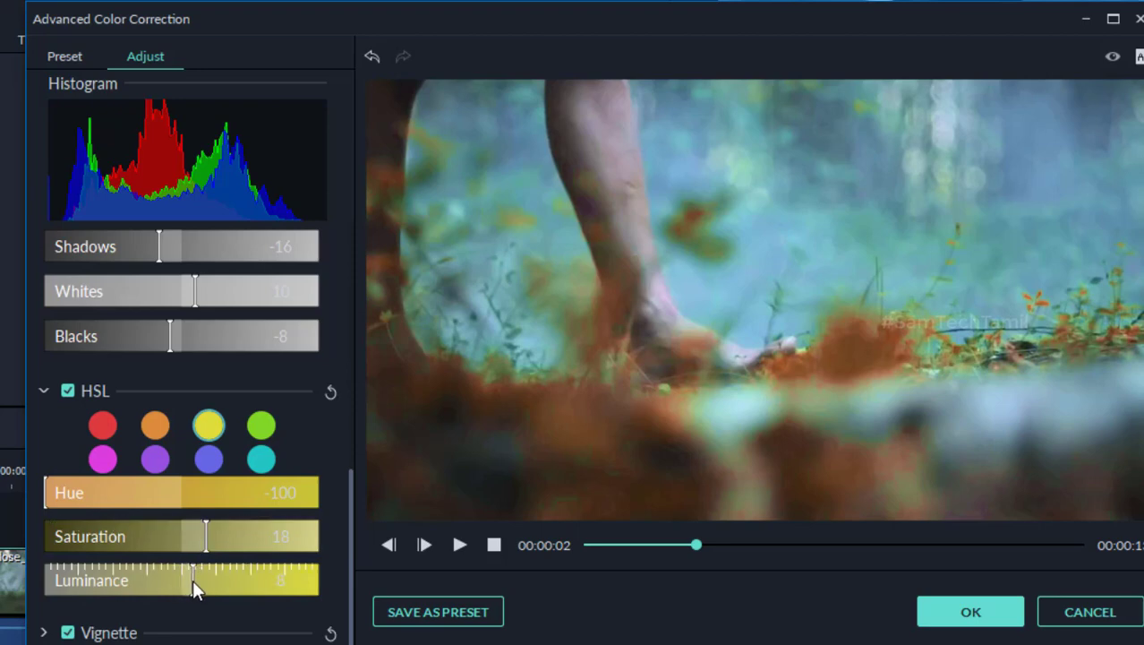
pyautogui.moveTo(192, 579); pyautogui.dragTo(190, 581)
# Set the cyan HSL range to Hue 13, Saturation 25 and Luminance 7
pyautogui.click(261, 459)
pyautogui.moveTo(175, 492); pyautogui.dragTo(200, 494)
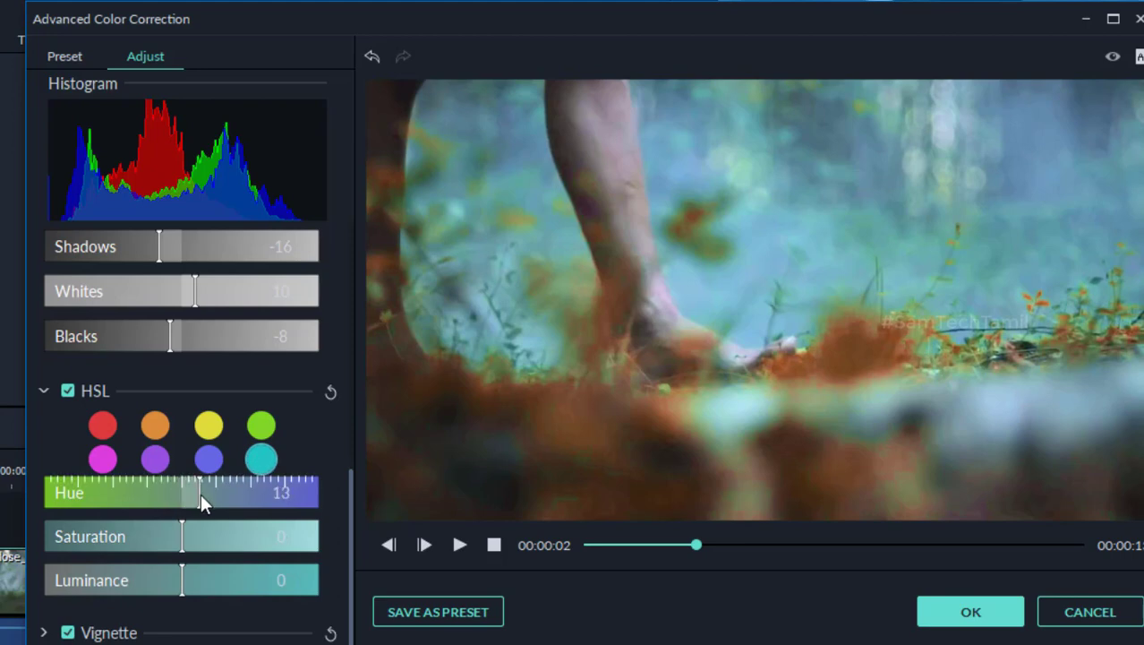
pyautogui.moveTo(180, 532); pyautogui.dragTo(216, 533)
pyautogui.moveTo(181, 588); pyautogui.dragTo(191, 585)
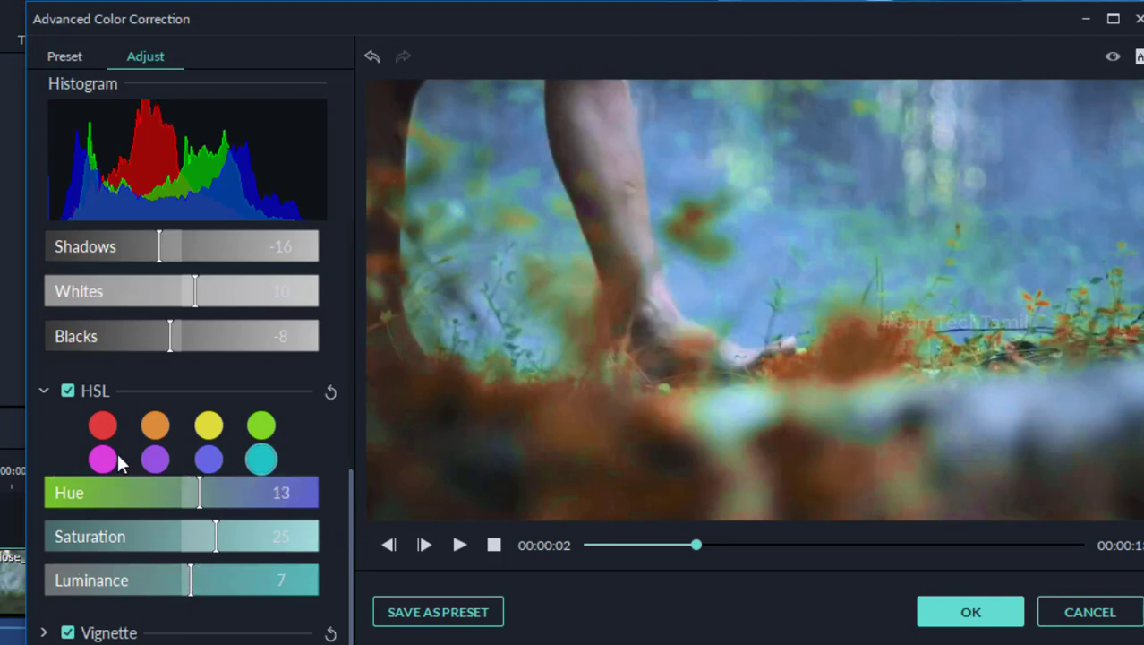
# Raise the Luminance of the red HSL range to 10
pyautogui.click(107, 423)
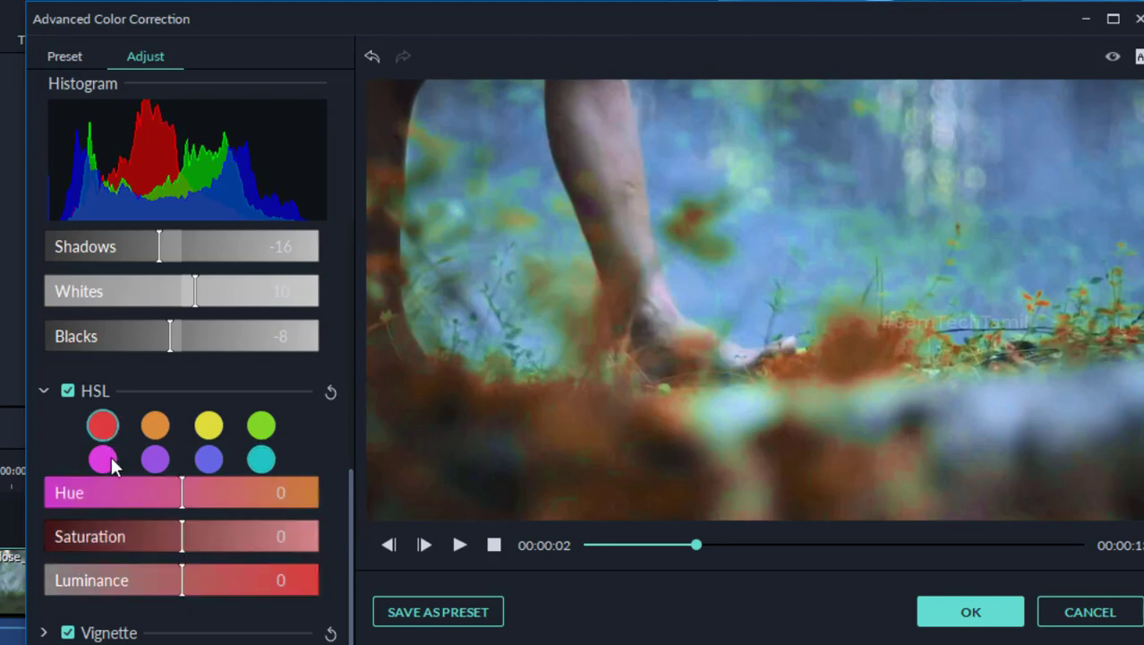
pyautogui.moveTo(182, 578); pyautogui.dragTo(196, 578)
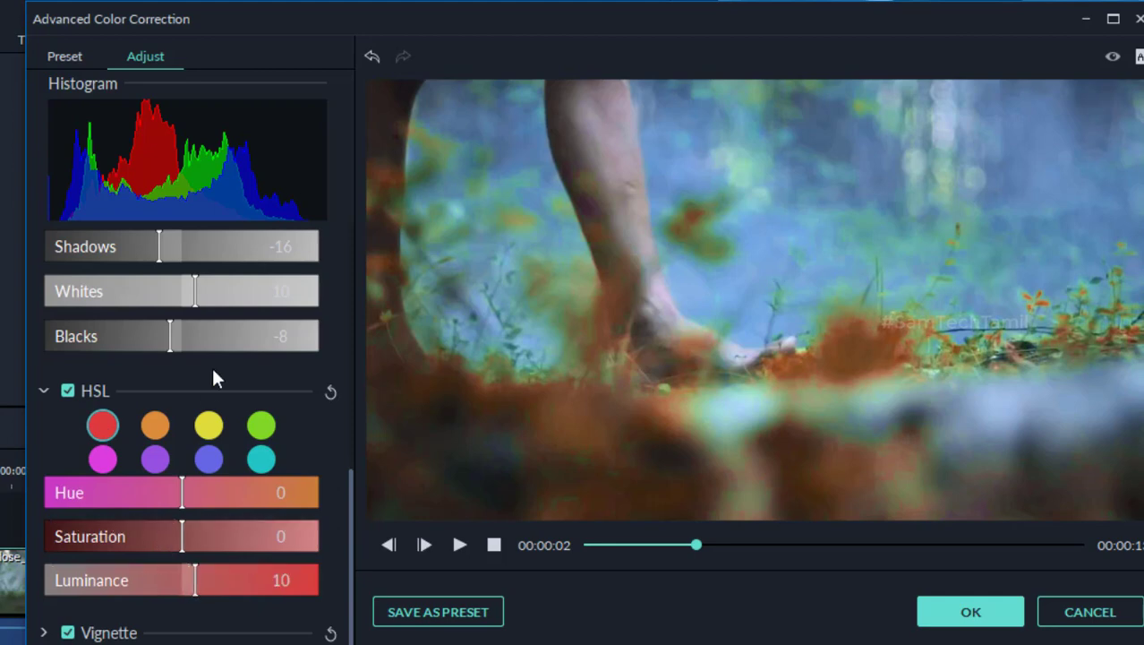
# Play the graded walking clip in the correction preview and apply the color correction
pyautogui.click(456, 545)
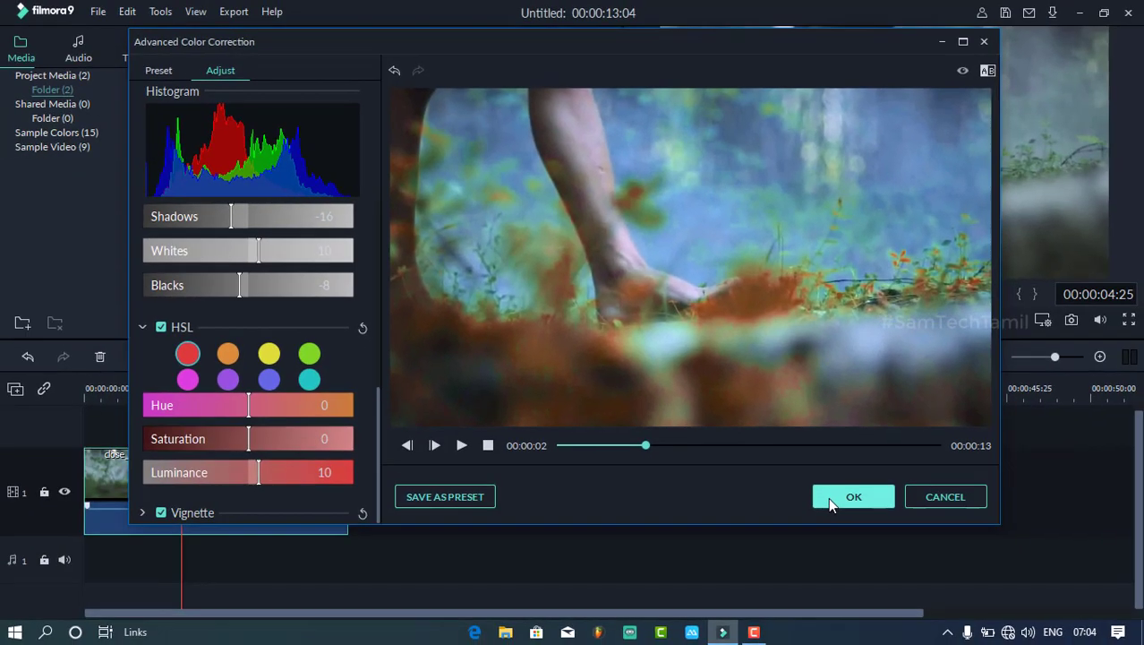
pyautogui.click(827, 500)
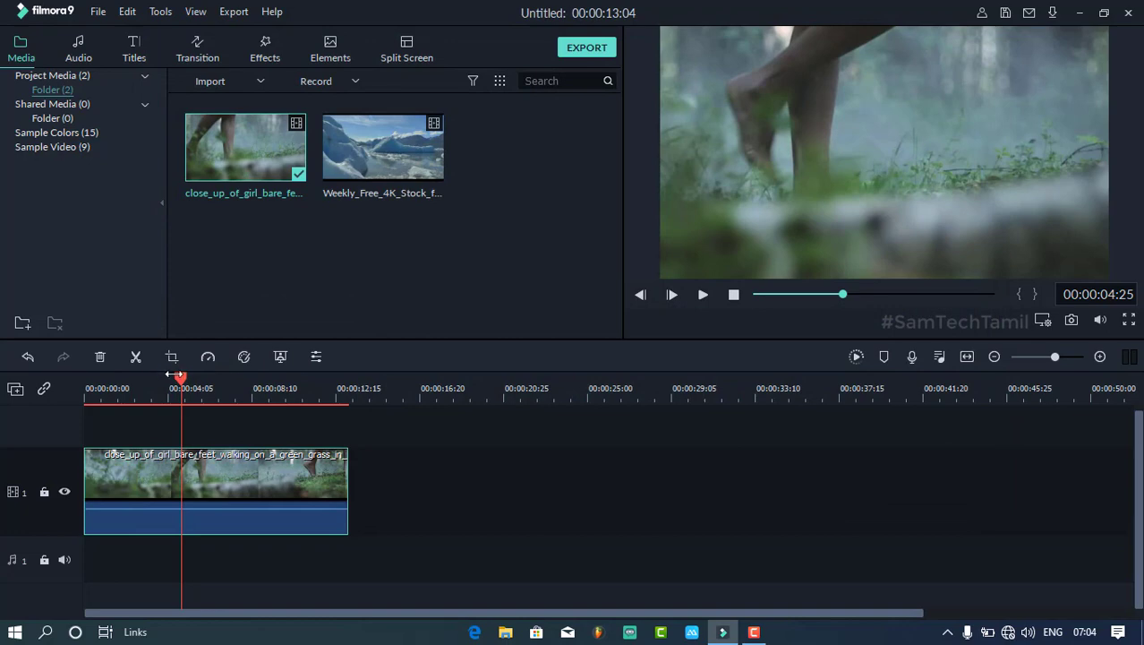
# Render the timeline preview from the start of the project and play back the graded walking clip
pyautogui.moveTo(181, 380); pyautogui.dragTo(66, 378)
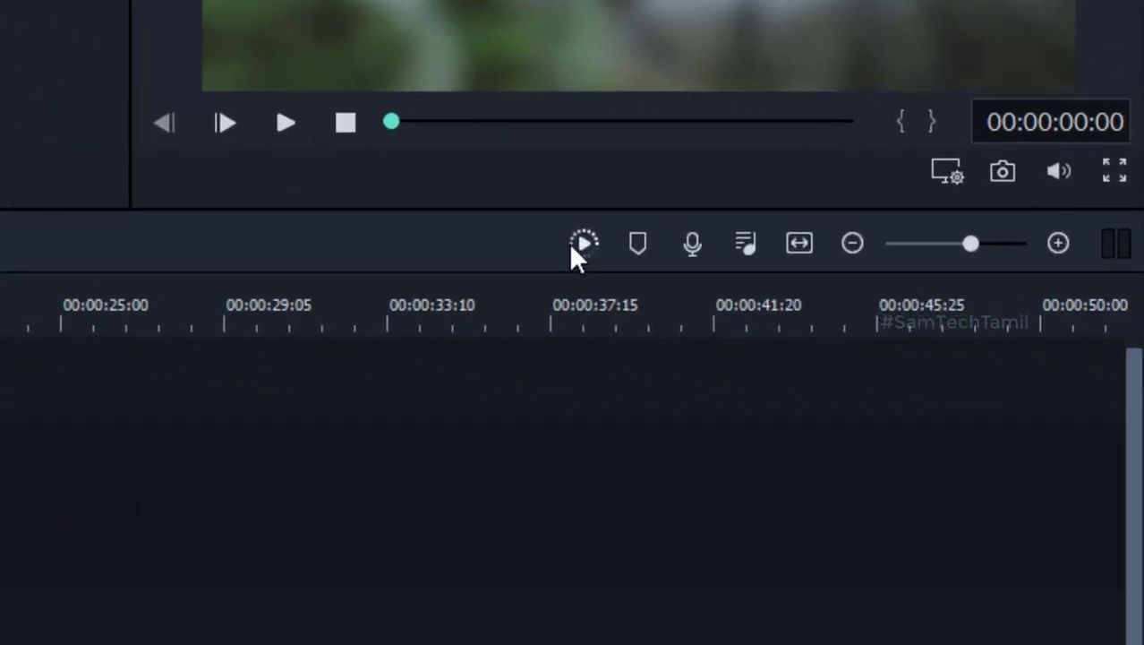
pyautogui.click(583, 243)
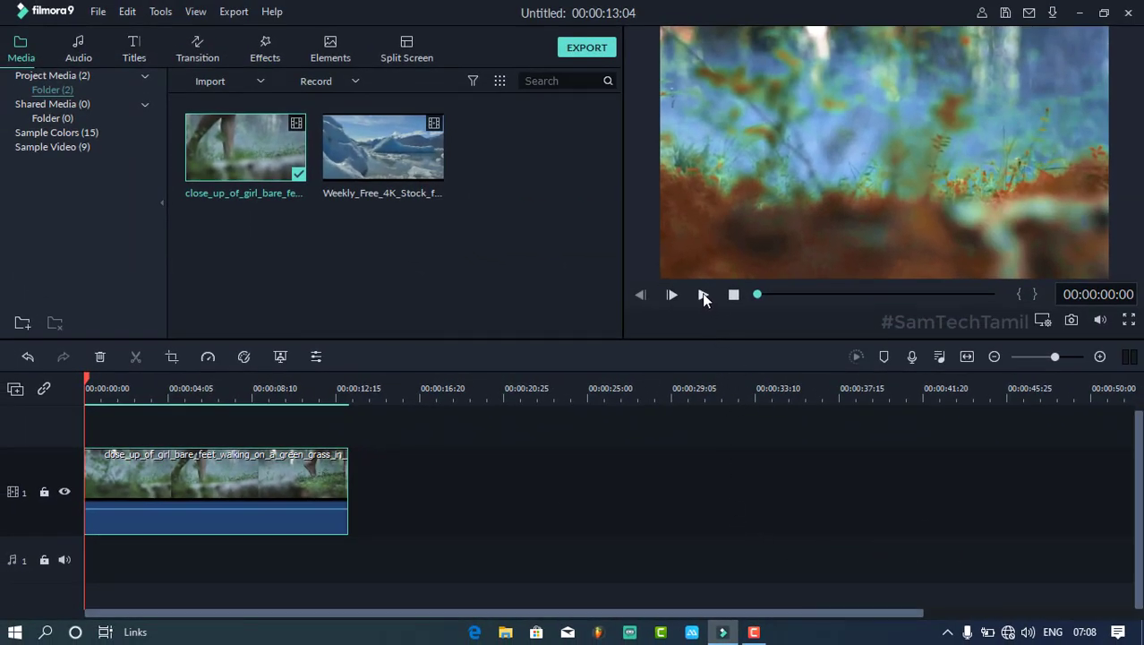
pyautogui.click(703, 297)
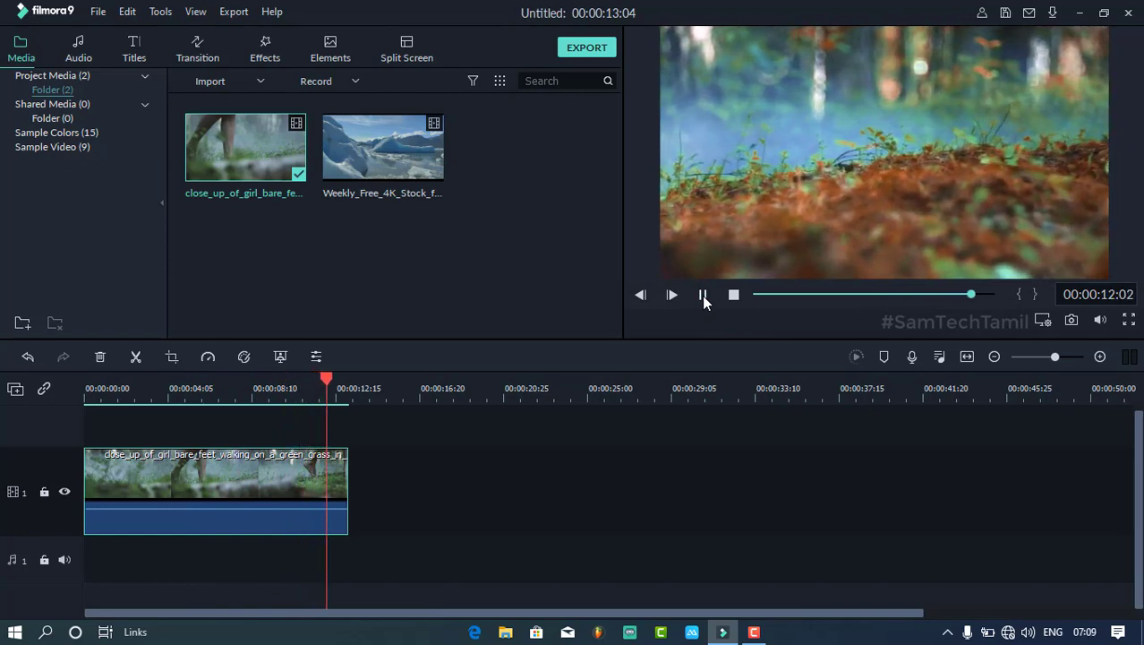
pyautogui.click(704, 294)
# Append the Weekly_Free_4K_Stock iceberg clip after the walking clip on video track 1 and open its Advanced Color Correction
pyautogui.moveTo(394, 149); pyautogui.dragTo(408, 445)
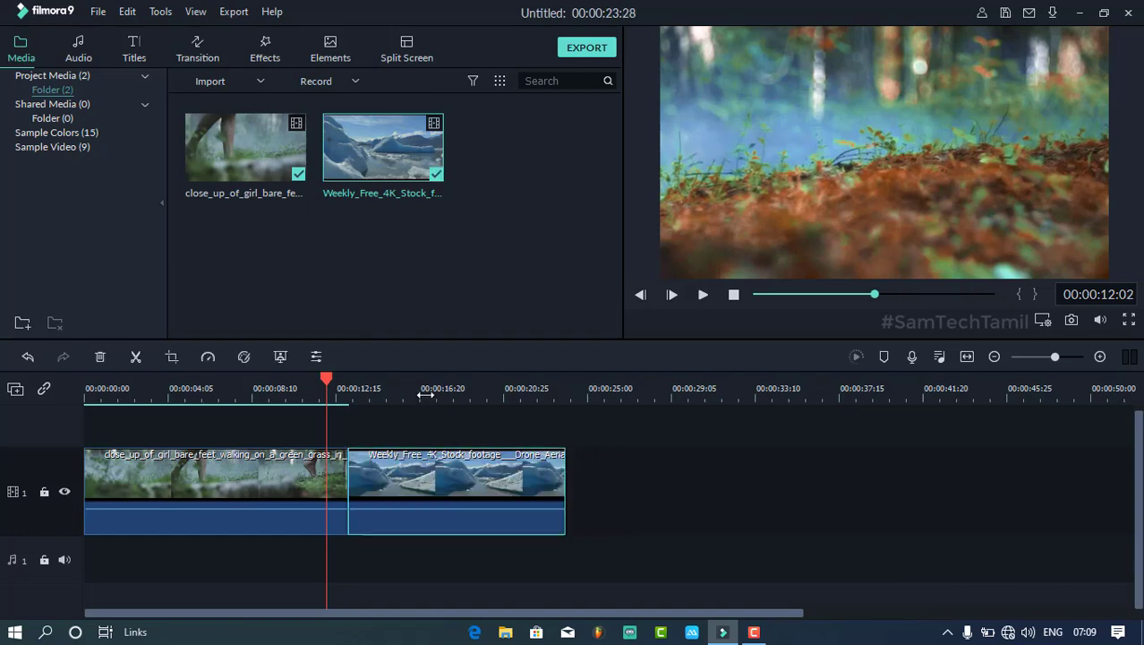
pyautogui.click(424, 394)
pyautogui.moveTo(437, 461); pyautogui.dragTo(452, 479)
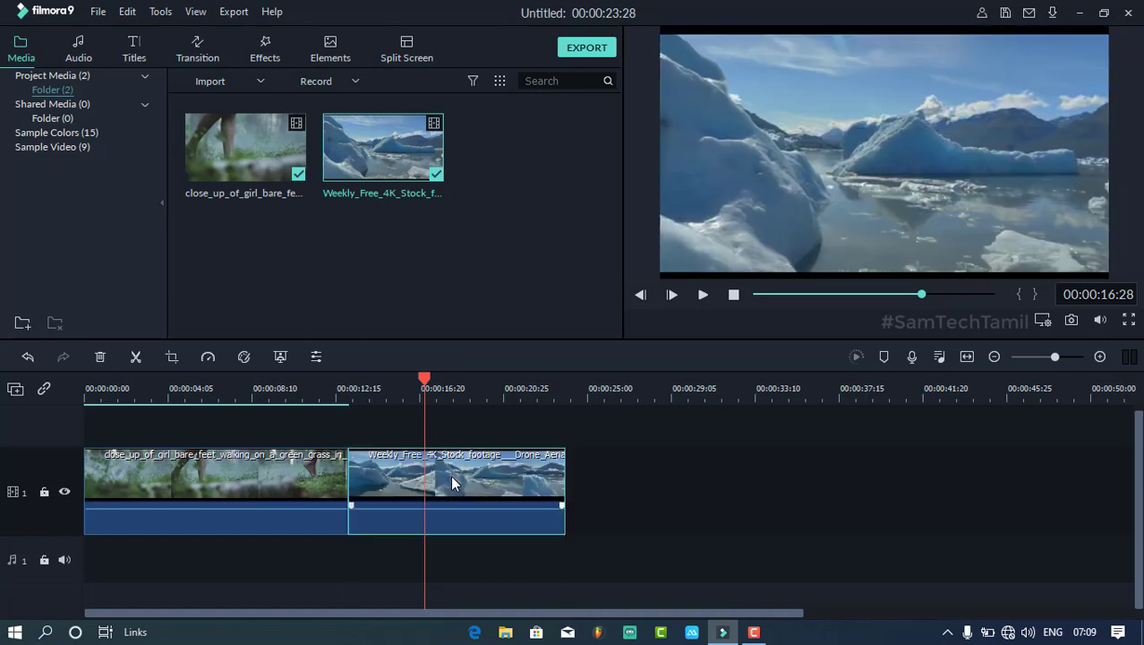
pyautogui.rightClick(452, 481)
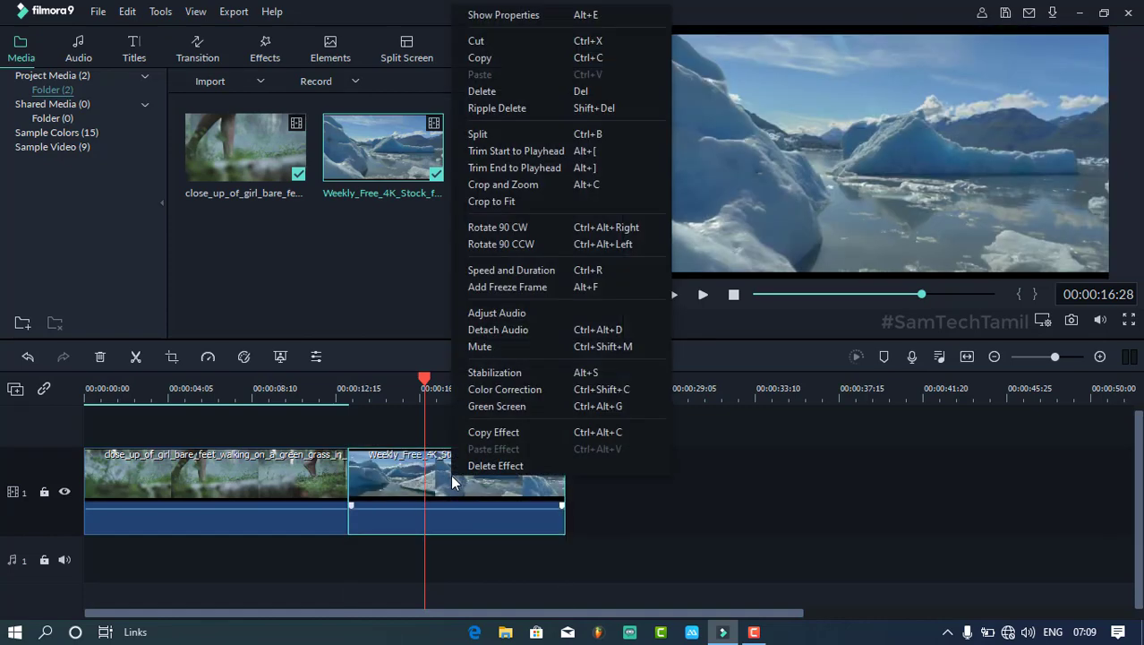
pyautogui.click(504, 390)
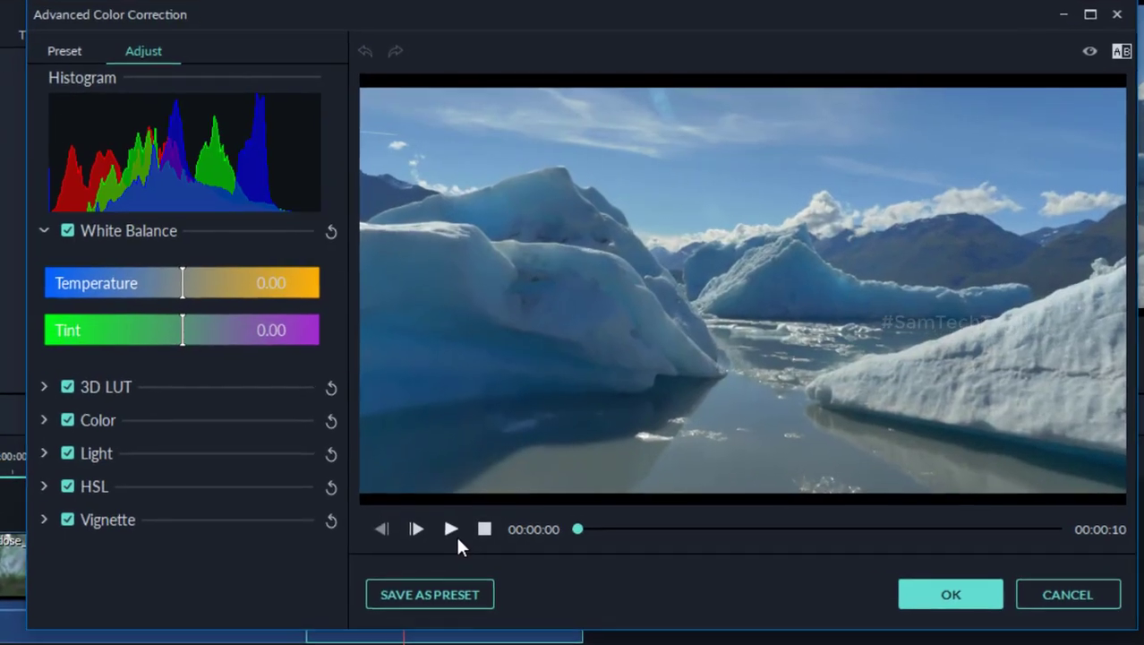
# Cool the white balance Temperature to about -0.03 and set Exposure to -7, Vibrance to 58 and Saturation to 7
pyautogui.moveTo(176, 285); pyautogui.dragTo(166, 285)
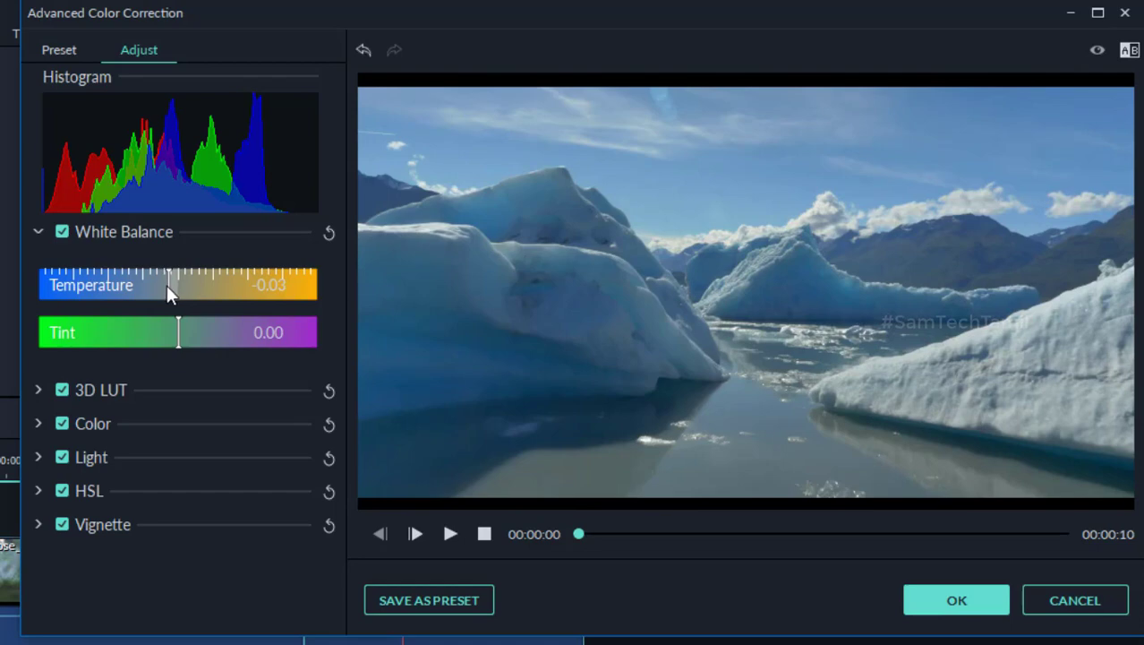
pyautogui.click(39, 419)
pyautogui.moveTo(175, 478); pyautogui.dragTo(166, 478)
pyautogui.scroll(-3, 238, 443)
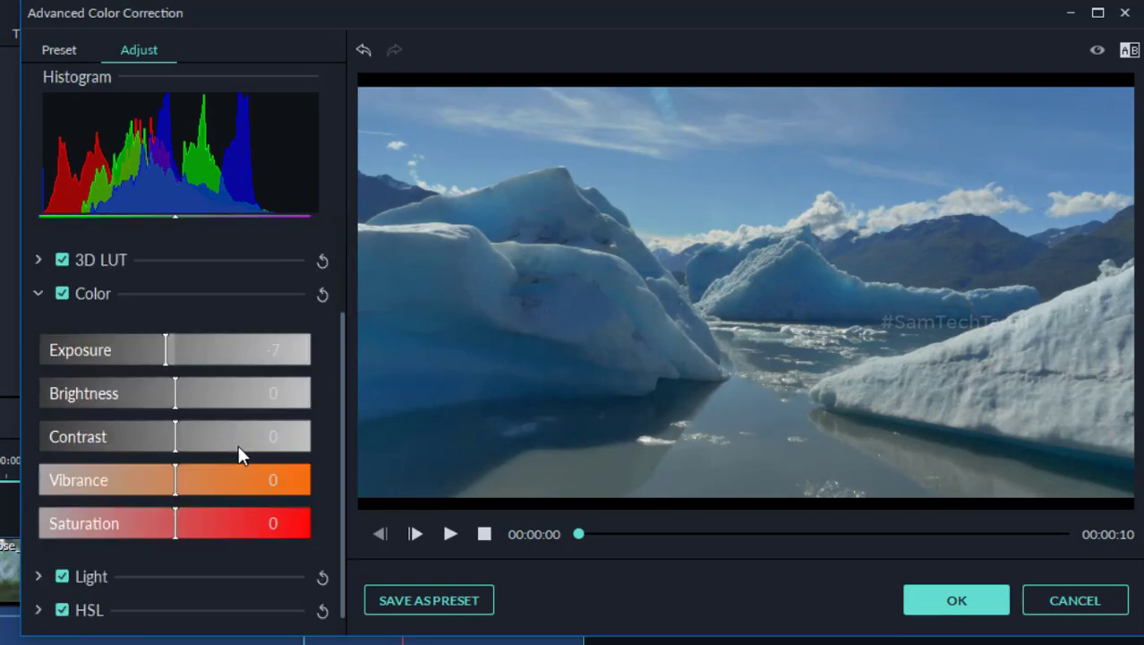
pyautogui.moveTo(177, 451); pyautogui.dragTo(256, 459)
pyautogui.moveTo(188, 500)
pyautogui.mouseDown()
pyautogui.moveTo(220, 503)
pyautogui.moveTo(183, 503)
pyautogui.mouseUp()
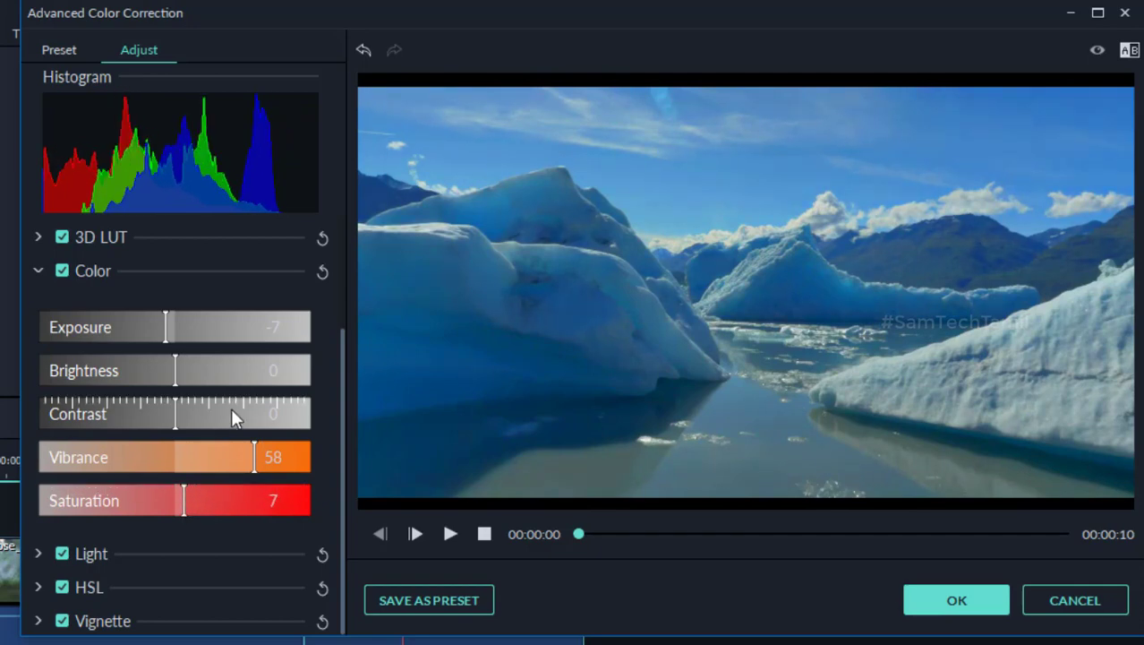
# In the Light adjustments, set Highlights to -29 and Shadows to 7
pyautogui.click(40, 553)
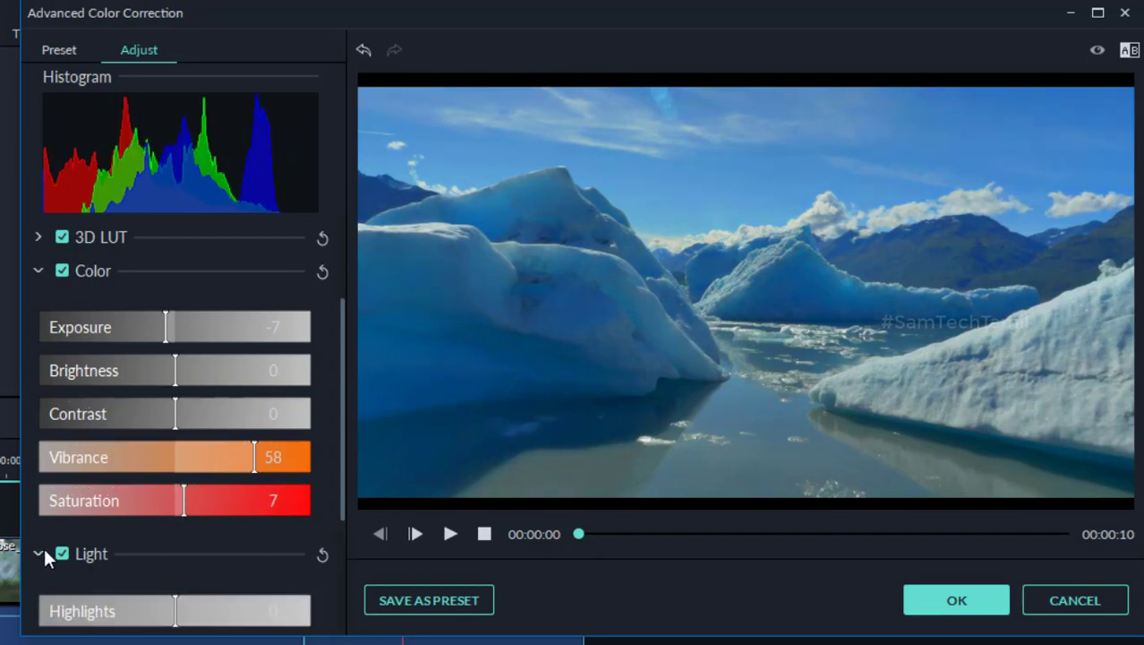
pyautogui.scroll(-4, 201, 502)
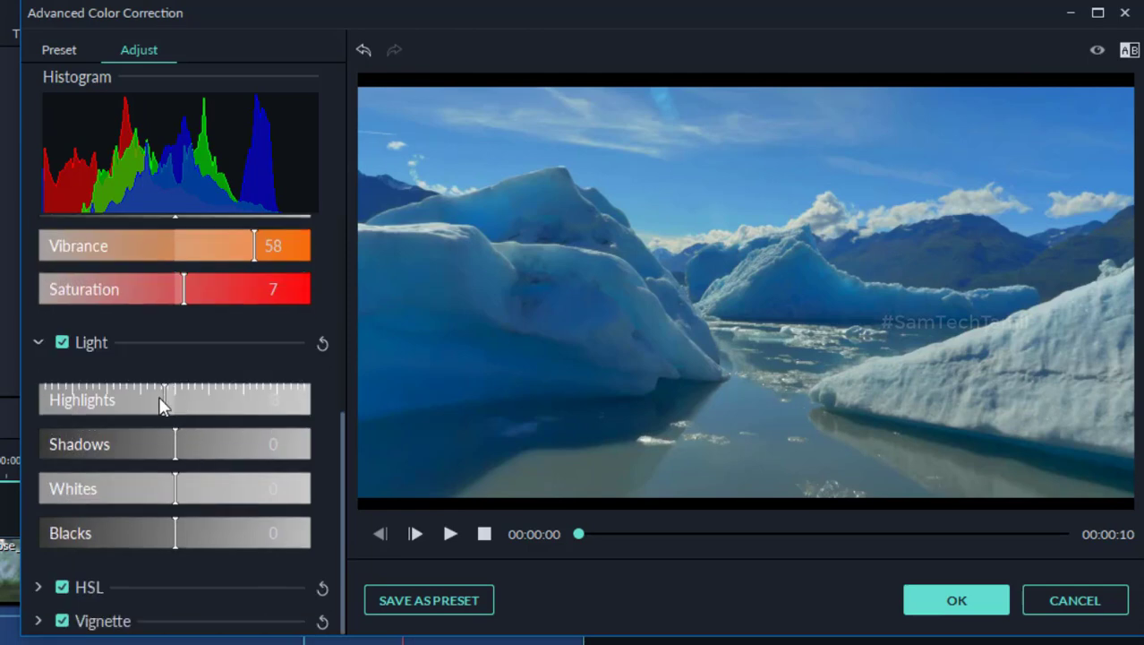
pyautogui.moveTo(127, 398); pyautogui.dragTo(116, 399)
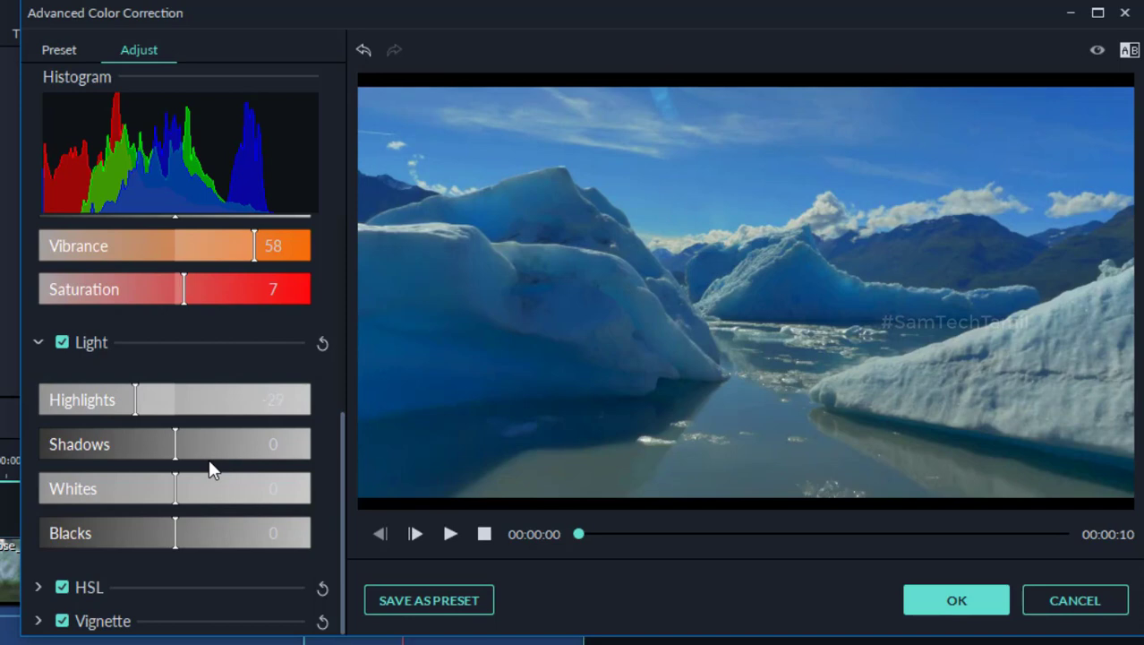
pyautogui.moveTo(174, 444); pyautogui.dragTo(184, 445)
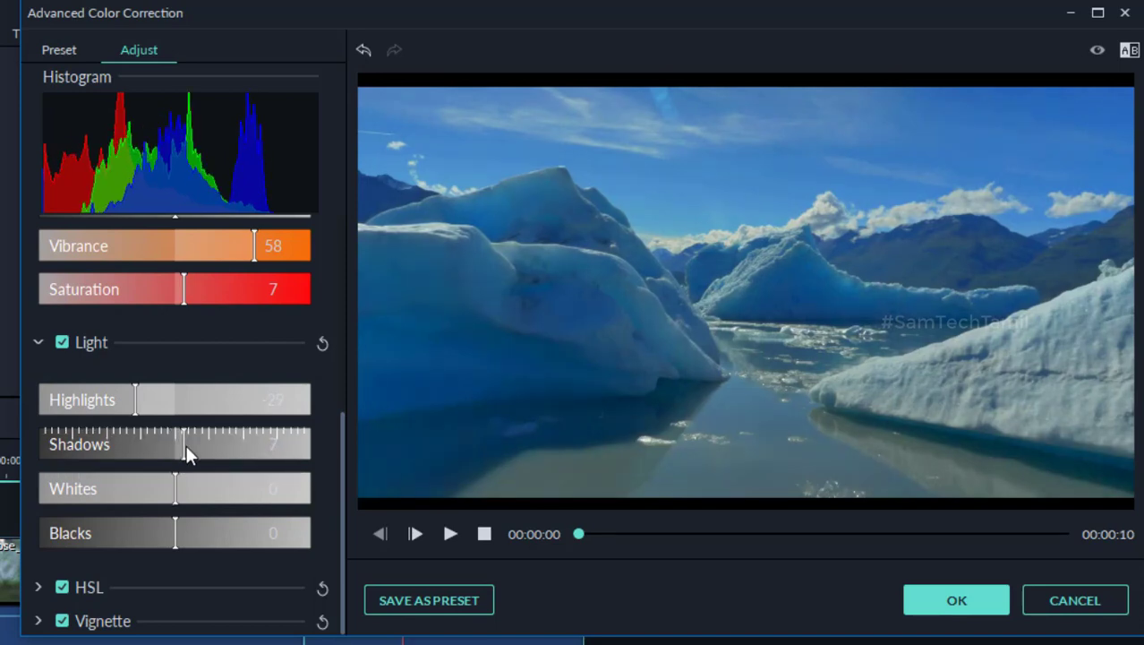
# Set the cyan HSL range to Hue 7, Saturation 30 and Luminance 11
pyautogui.click(37, 586)
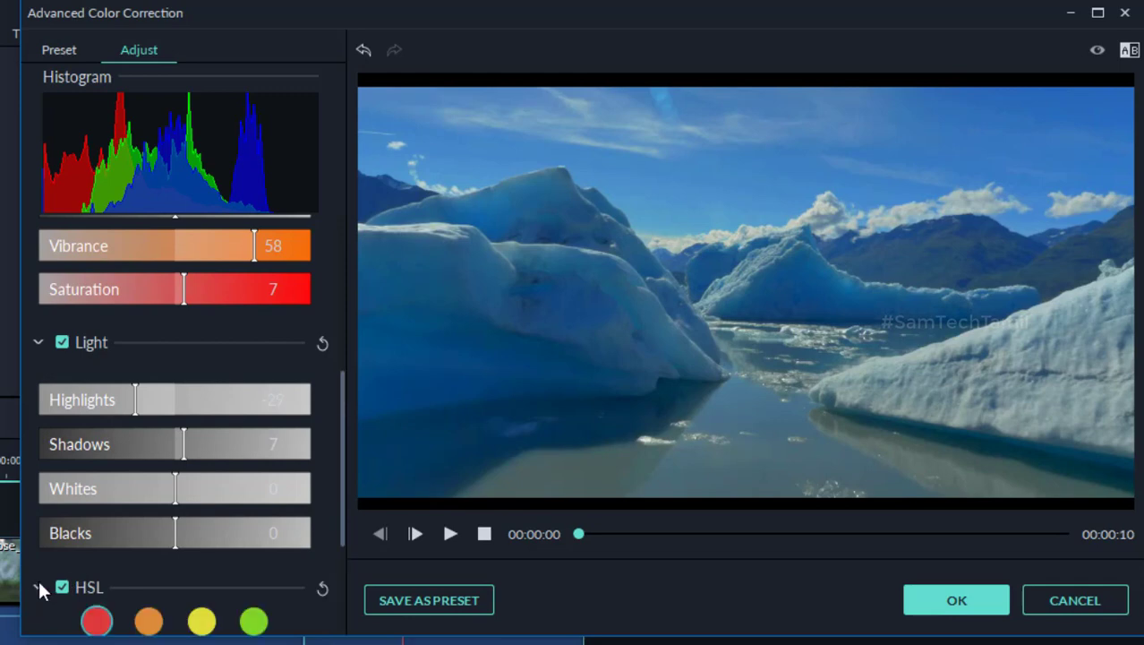
pyautogui.scroll(-2, 184, 537)
pyautogui.click(254, 448)
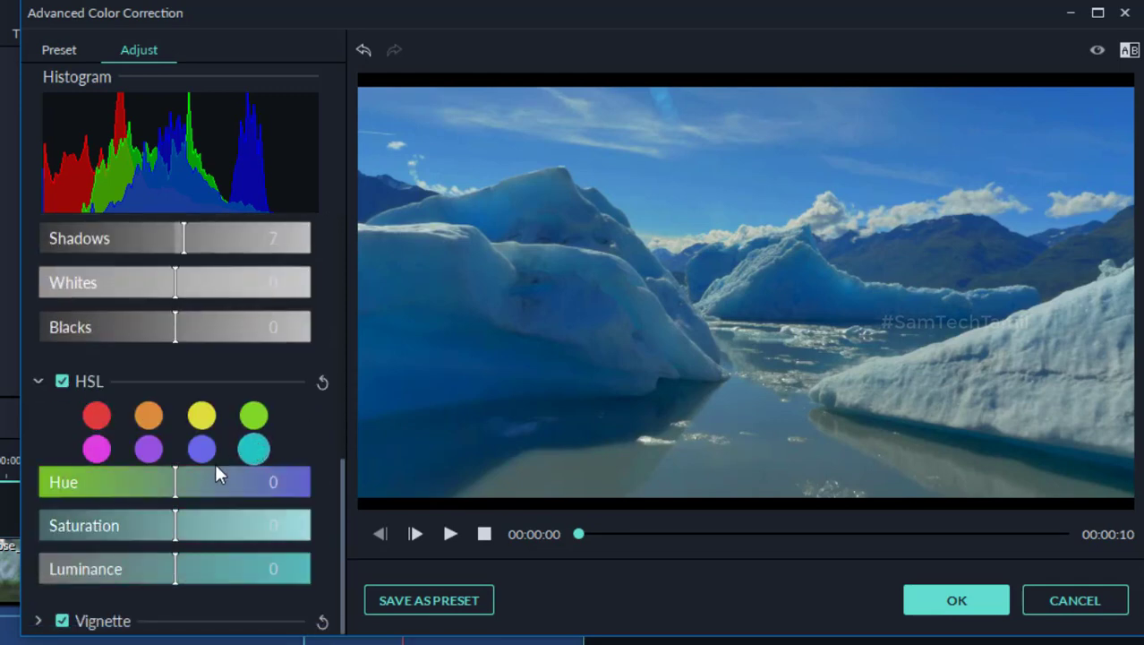
pyautogui.moveTo(164, 480); pyautogui.dragTo(296, 481)
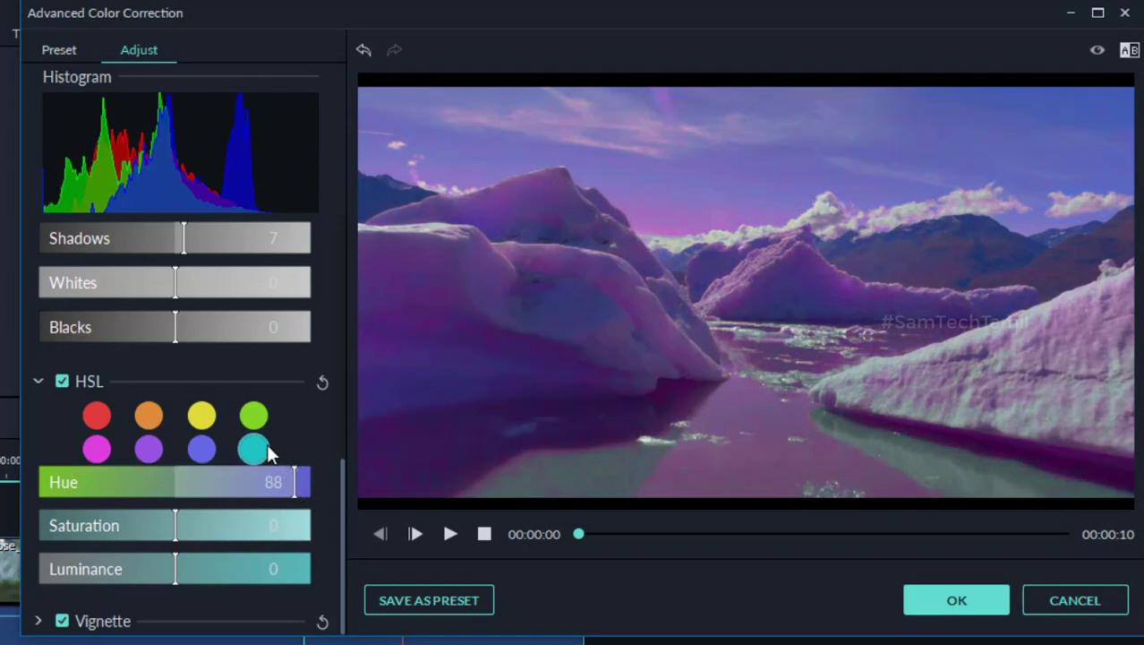
pyautogui.moveTo(285, 483); pyautogui.dragTo(184, 480)
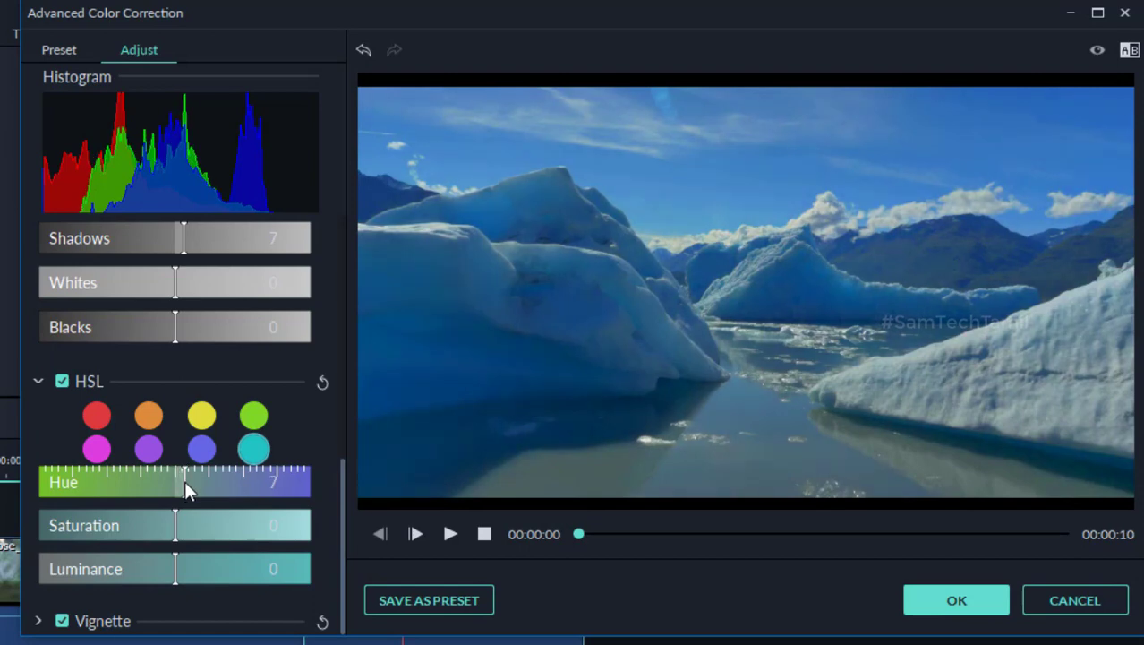
pyautogui.moveTo(209, 526); pyautogui.dragTo(208, 526)
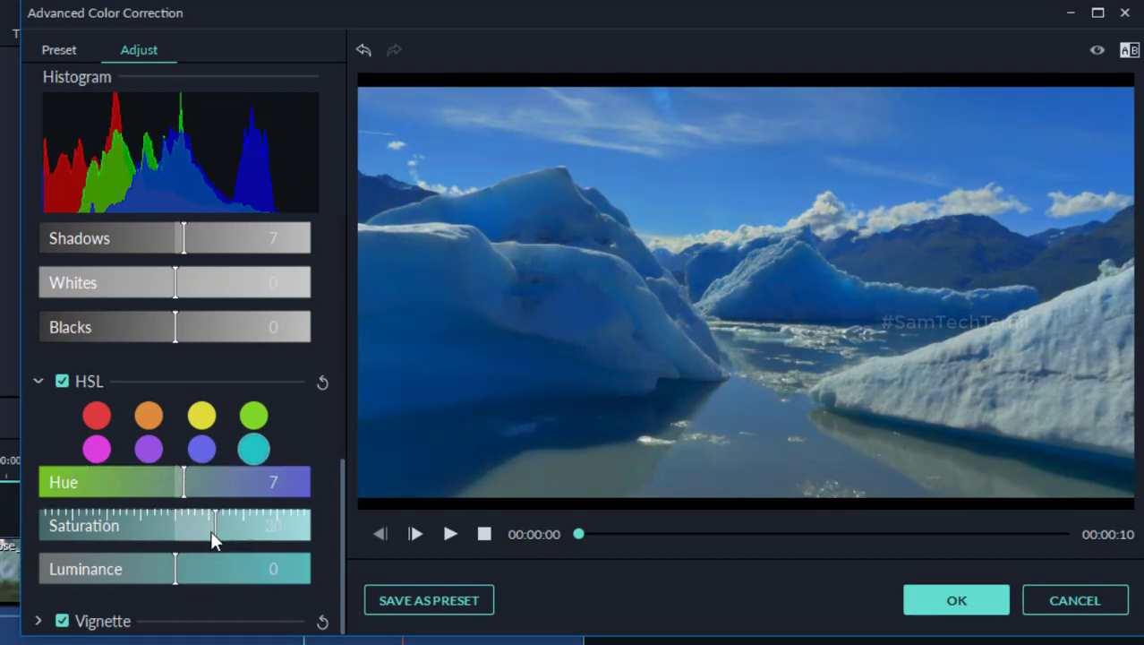
pyautogui.moveTo(175, 568); pyautogui.dragTo(190, 568)
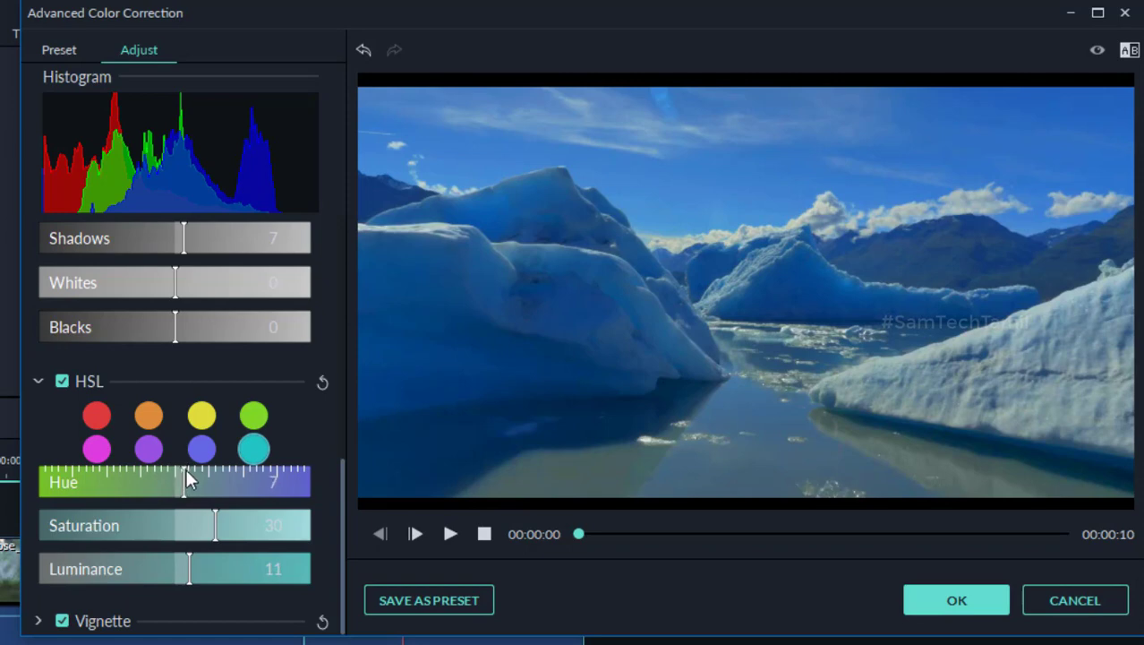
# Set the Hue of the blue HSL range to -100
pyautogui.click(209, 448)
pyautogui.moveTo(179, 484); pyautogui.dragTo(35, 484)
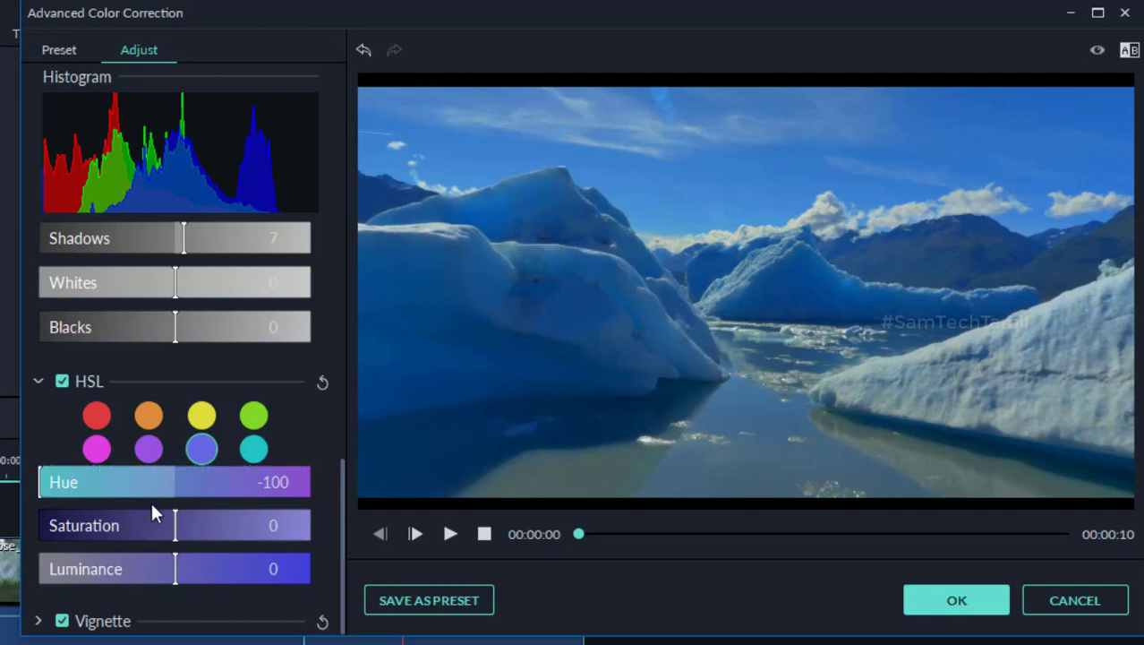